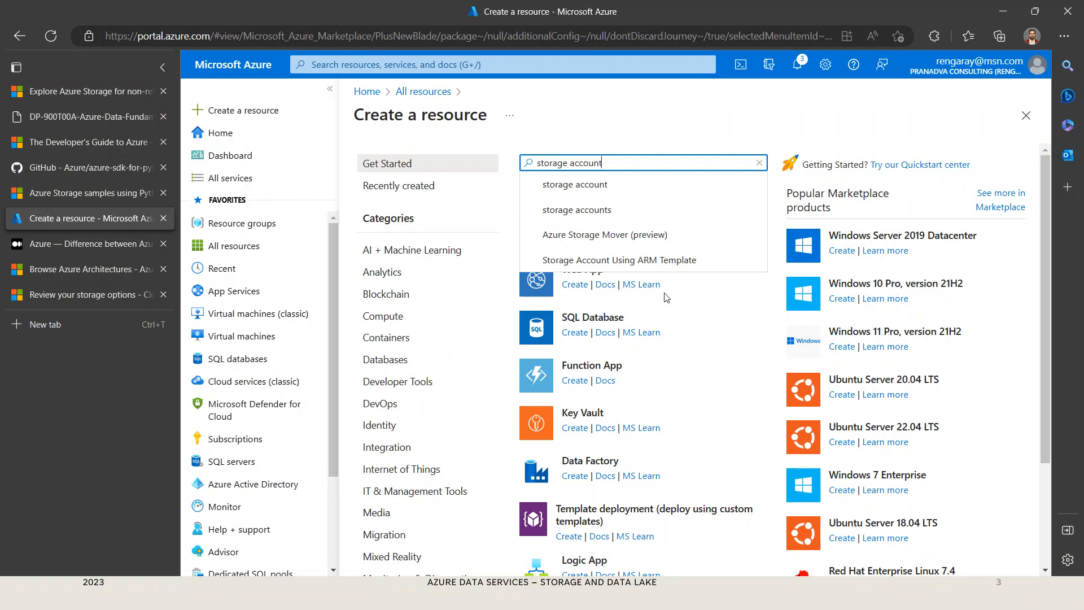
# Step: Search the Marketplace for "storage account" and start creating Microsoft's Storage account resource
pyautogui.press('Return')
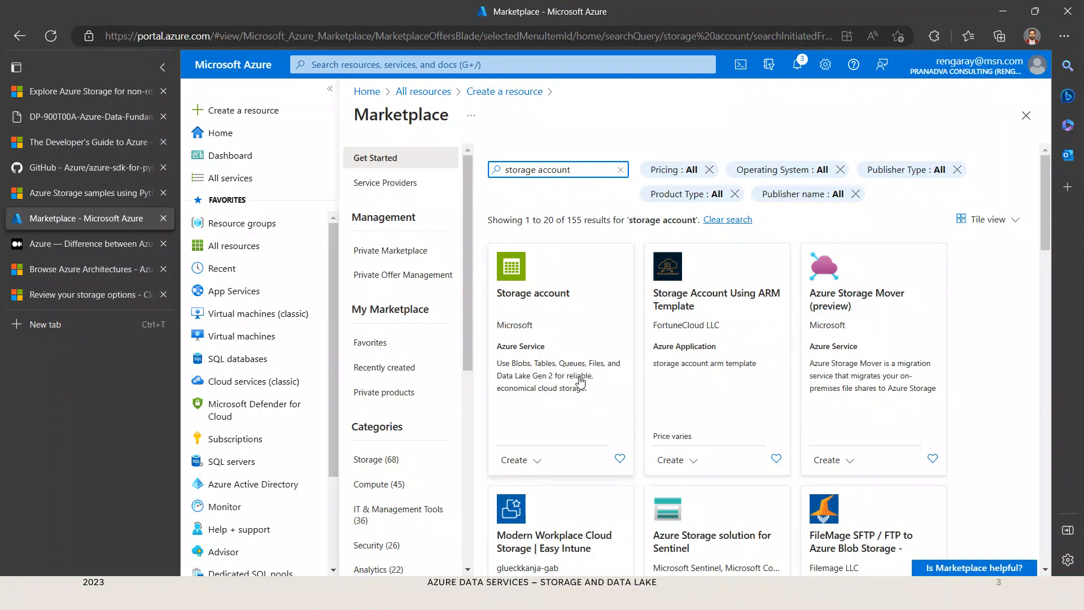
pyautogui.click(532, 466)
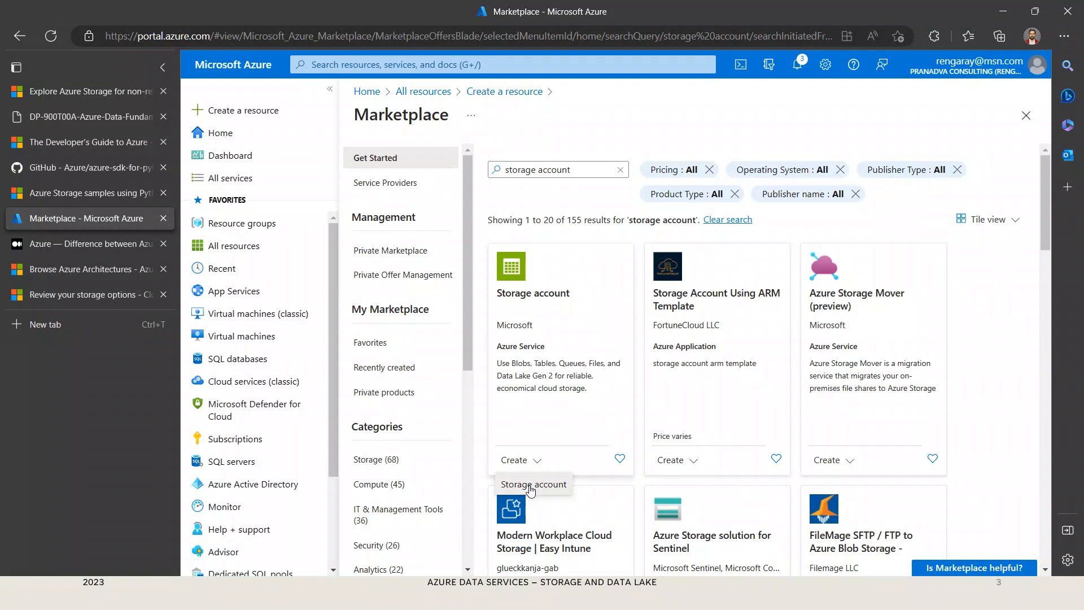
pyautogui.click(531, 486)
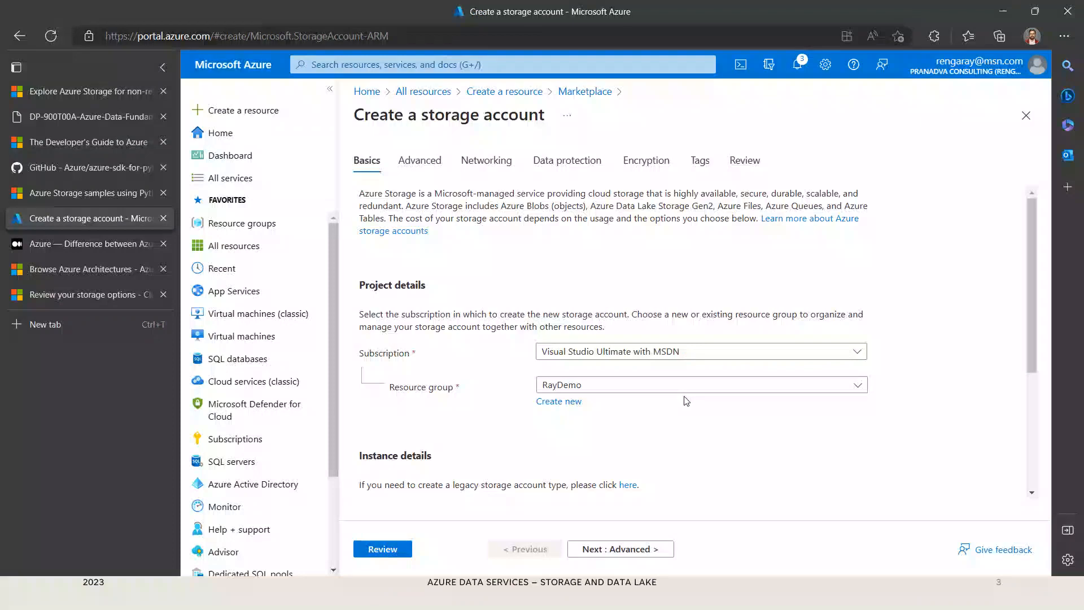
# Step: Enter raysademo as the storage account name in the instance details
pyautogui.scroll(-1, 847, 454)
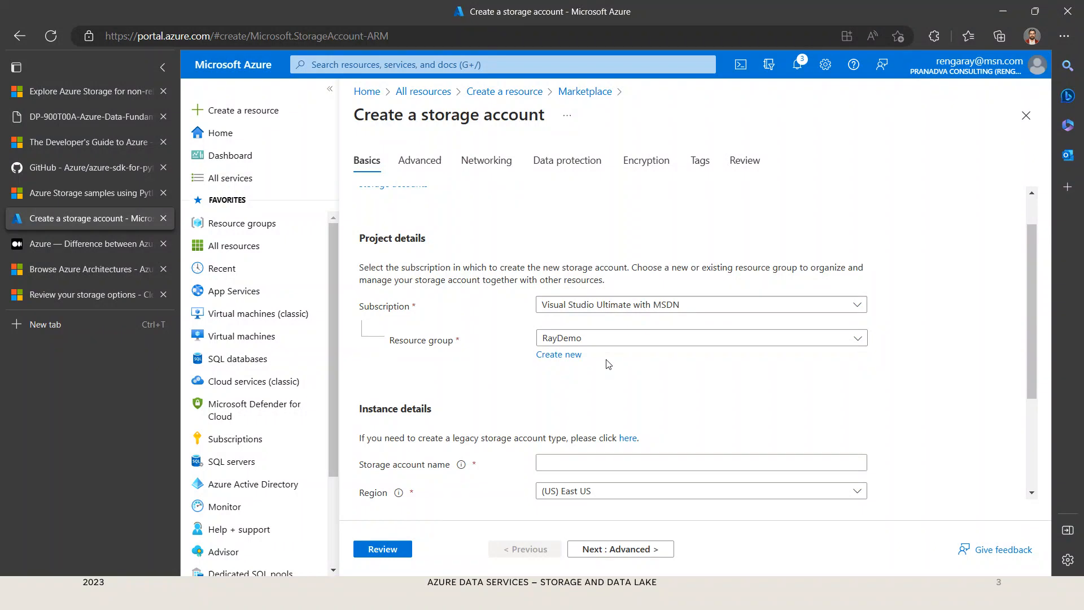
pyautogui.scroll(-1, 763, 385)
pyautogui.scroll(-2, 760, 386)
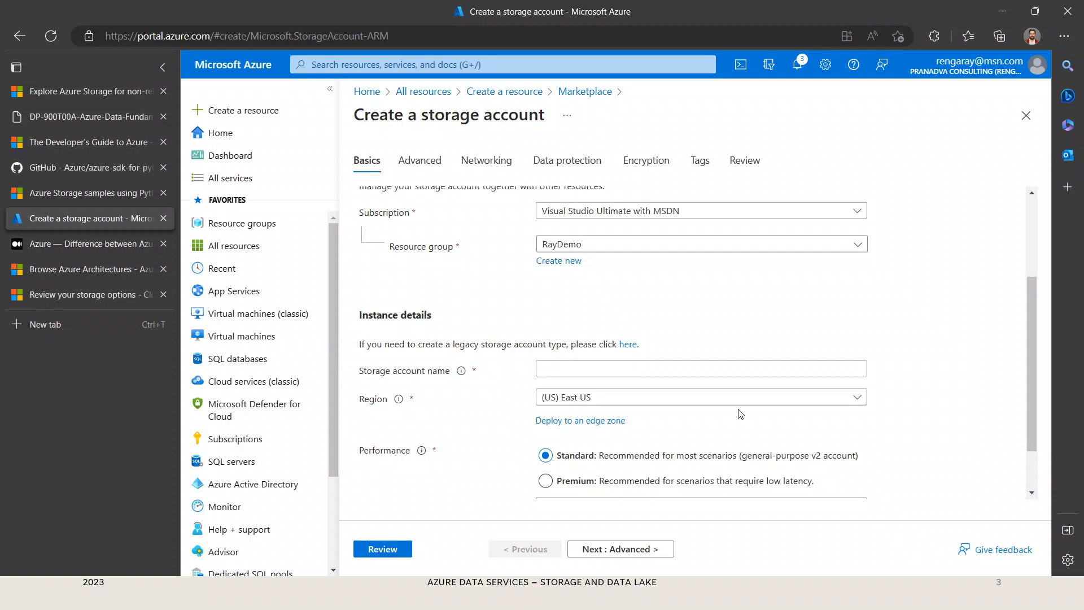
pyautogui.click(677, 370)
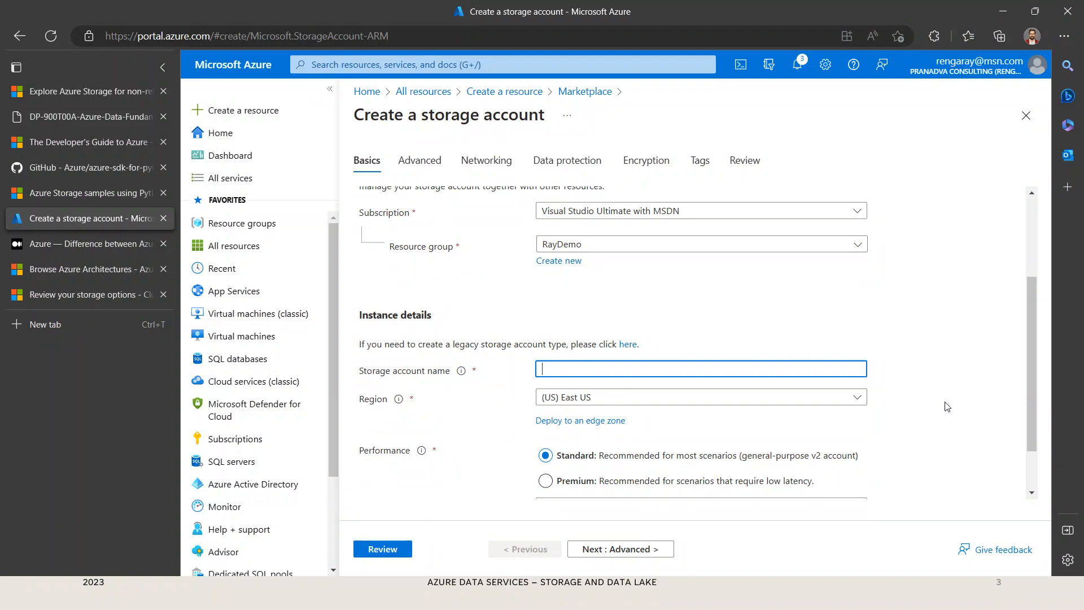
pyautogui.write('raysa')
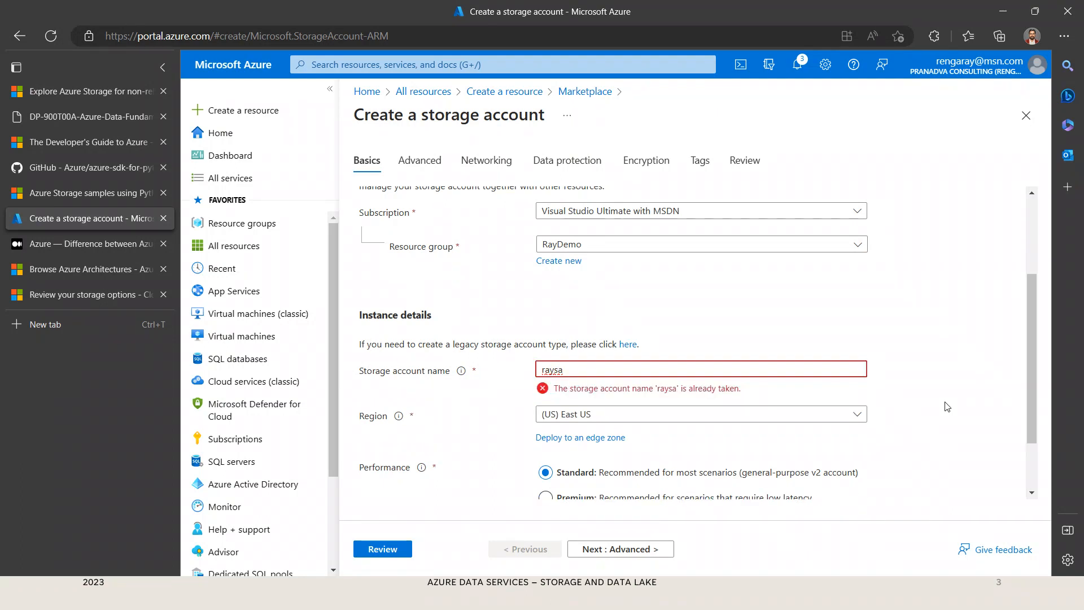
pyautogui.write('demo')
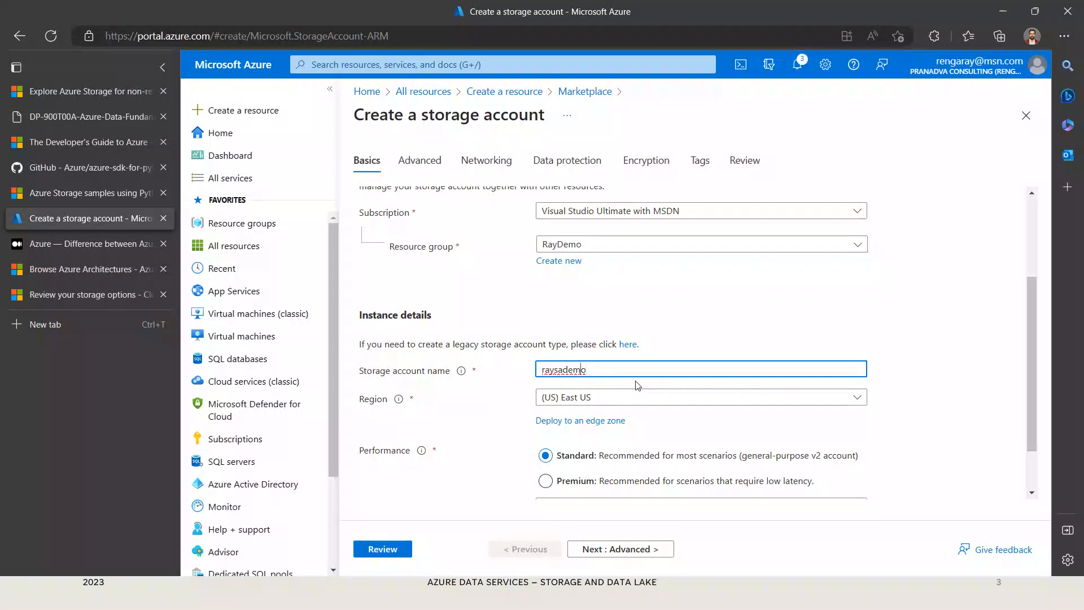
# Step: Try raydemo as the storage account name instead
pyautogui.press('Delete')
pyautogui.press('End')
pyautogui.press('BackSpace')
pyautogui.press('BackSpace')
pyautogui.press('BackSpace')
pyautogui.press('BackSpace')
pyautogui.press('BackSpace')
pyautogui.write('demo')
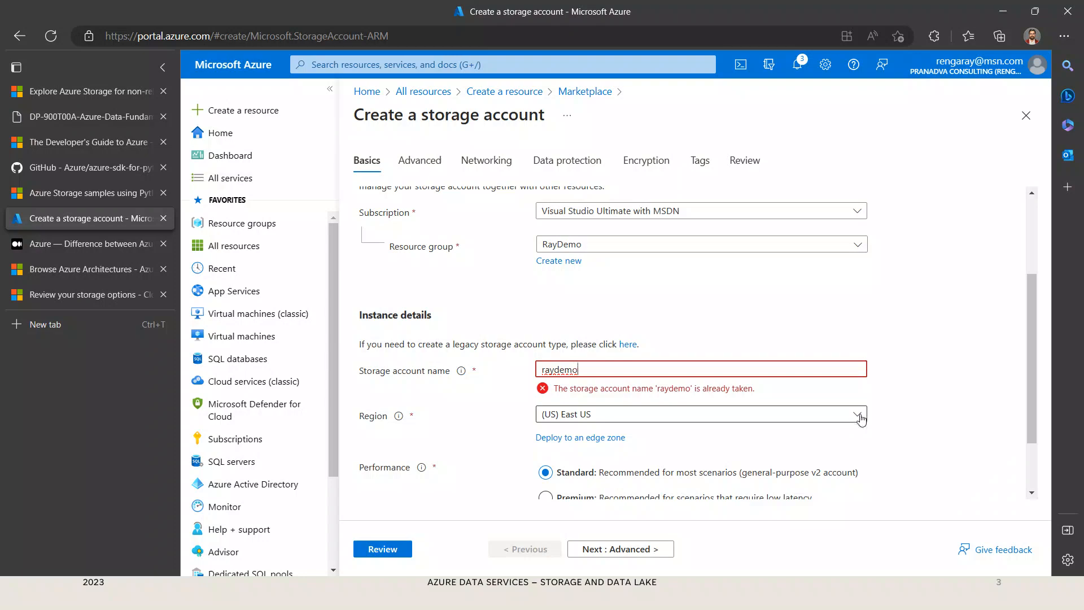
# Step: Change the storage account name back to raysademo
pyautogui.press('BackSpace')
pyautogui.press('BackSpace')
pyautogui.press('BackSpace')
pyautogui.press('BackSpace')
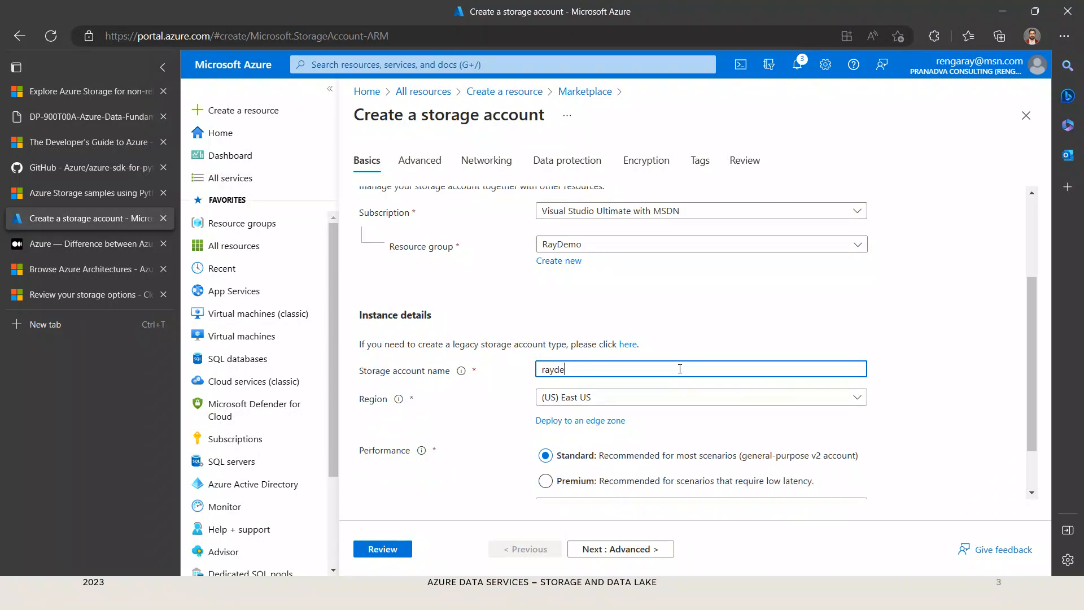
pyautogui.write('sademo')
# Step: Set the storage account's region to (Asia Pacific) Southeast Asia
pyautogui.click(858, 402)
pyautogui.scroll(-3, 665, 395)
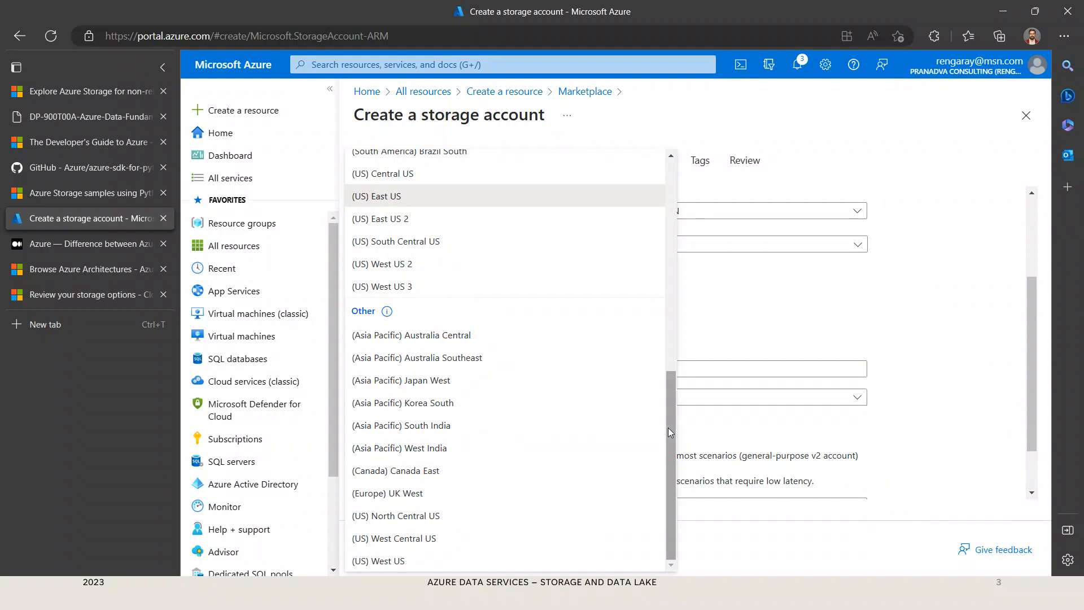
pyautogui.scroll(2, 670, 418)
pyautogui.scroll(5, 664, 367)
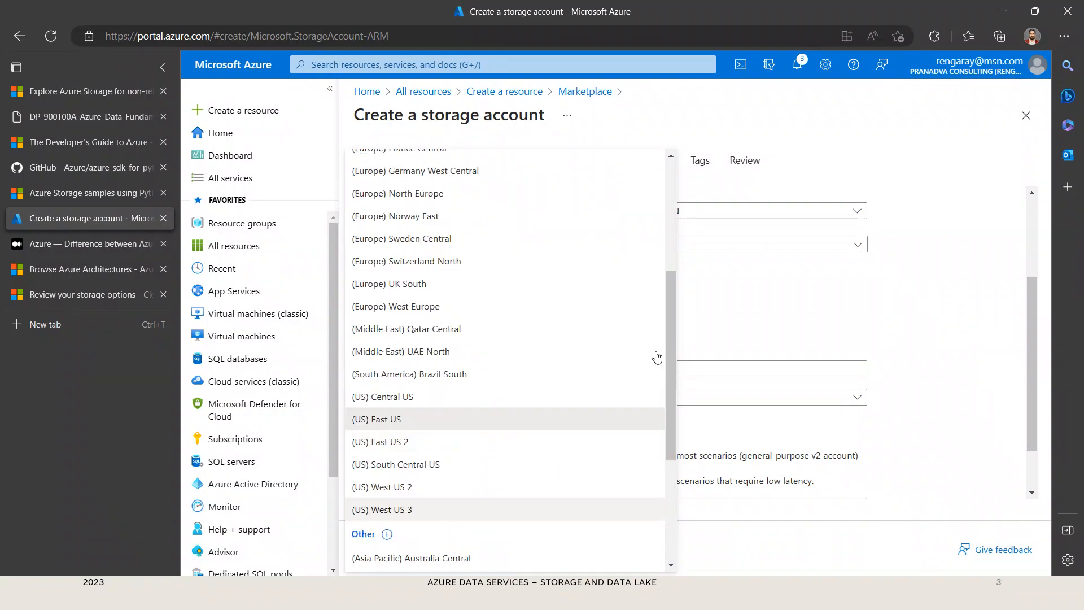
pyautogui.scroll(3, 657, 355)
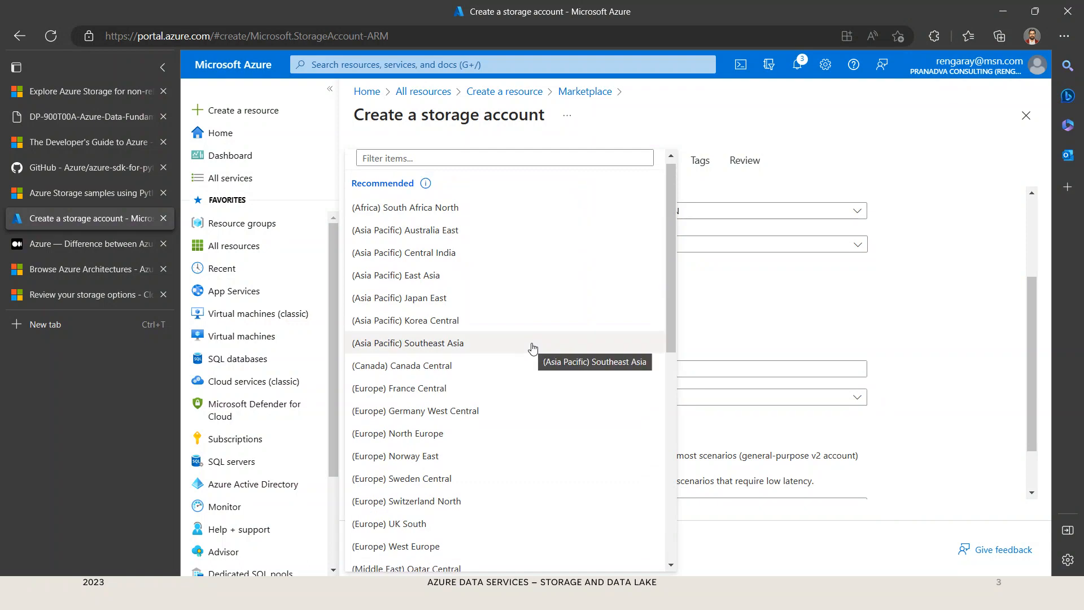
pyautogui.click(533, 345)
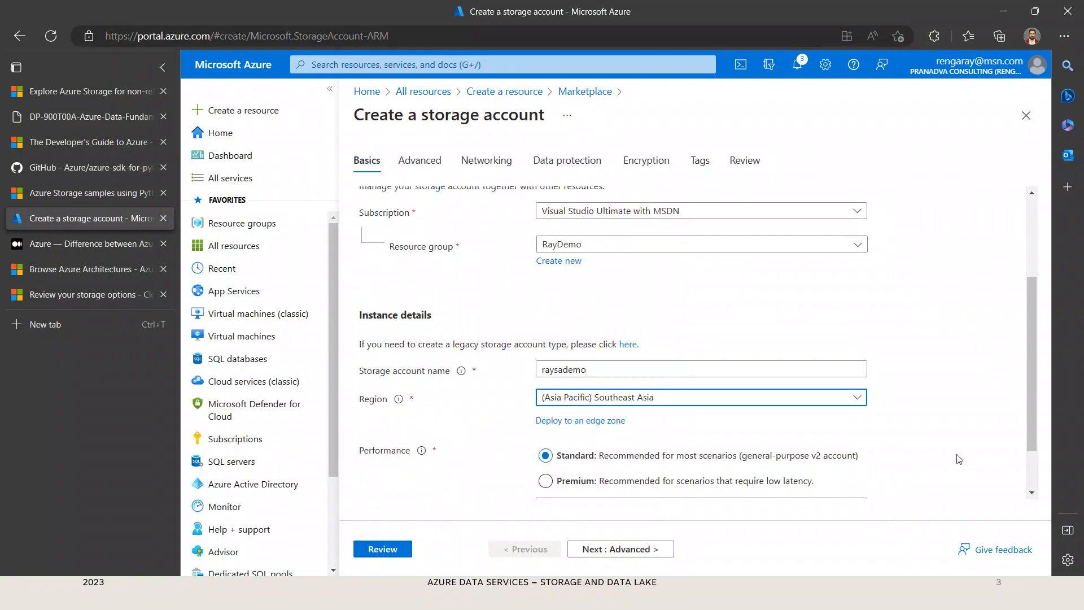
# Step: Set the redundancy to Locally-redundant storage (LRS) and continue to the Advanced settings
pyautogui.scroll(-2, 954, 460)
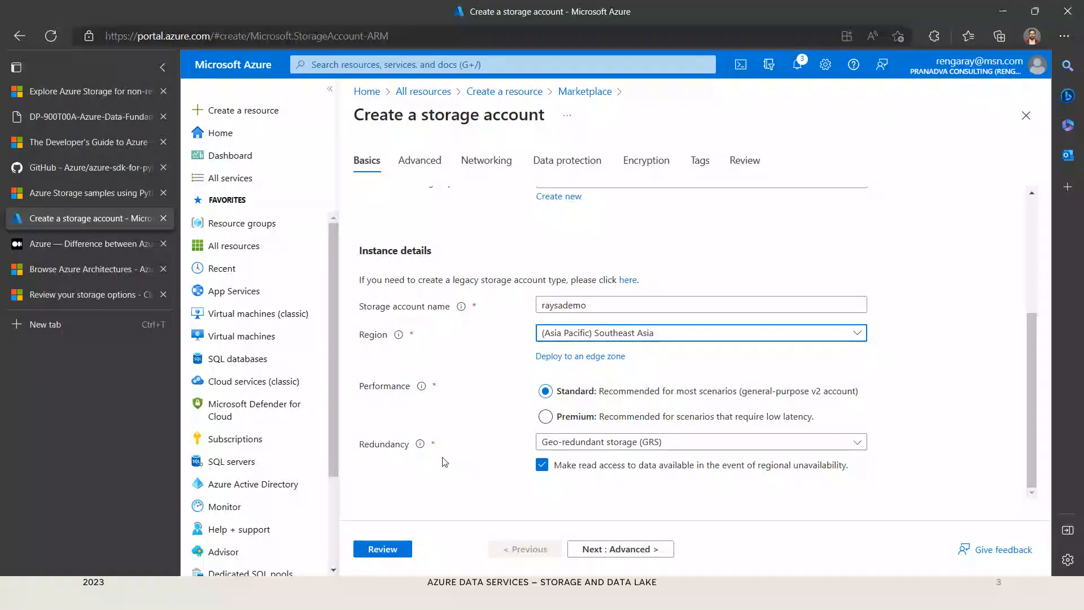
pyautogui.click(862, 446)
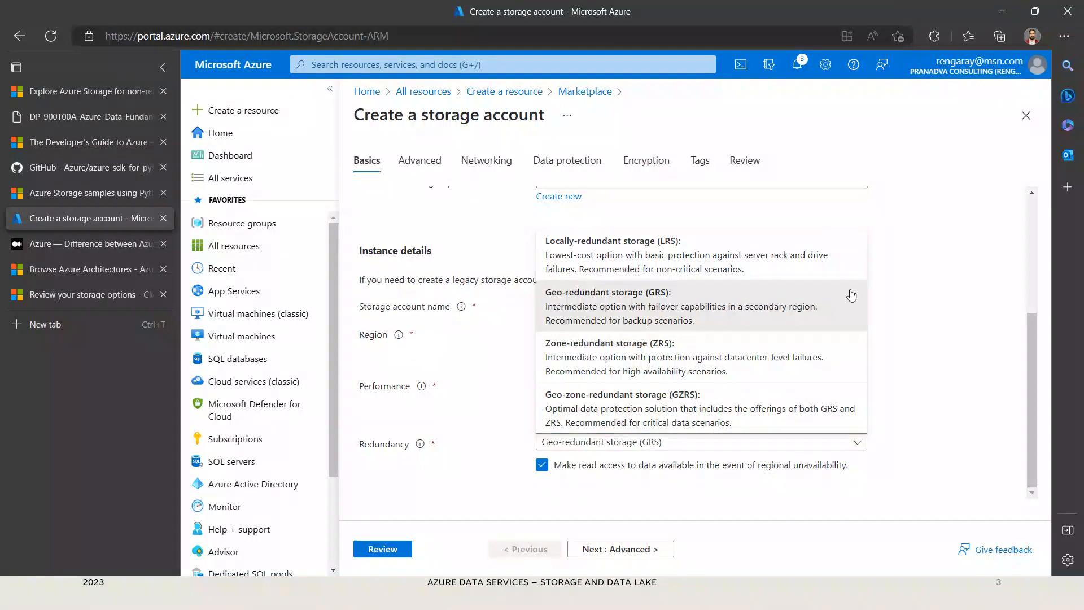
pyautogui.click(792, 269)
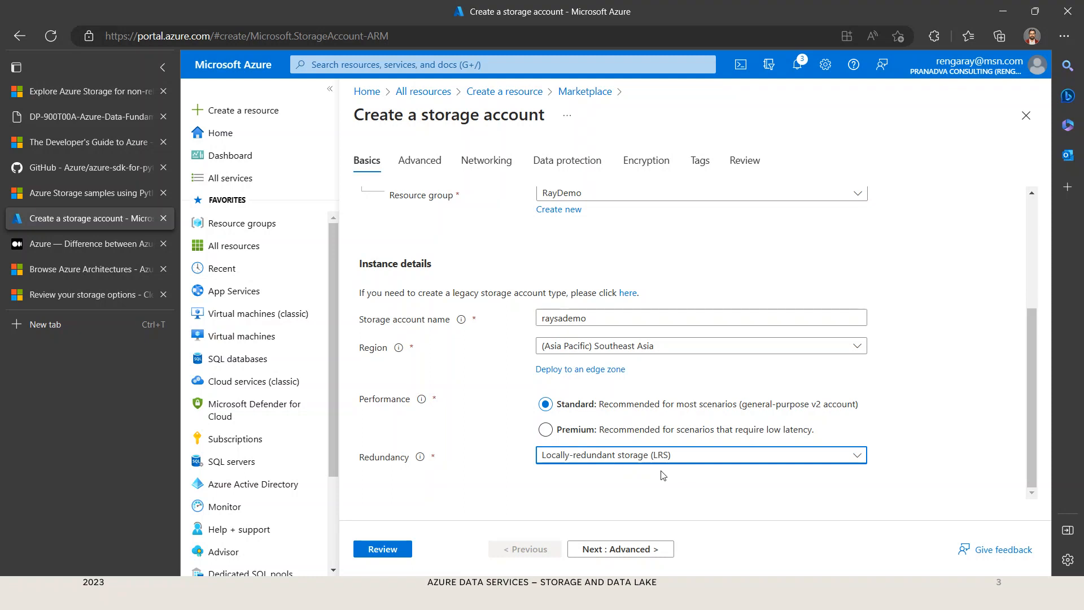
pyautogui.click(611, 559)
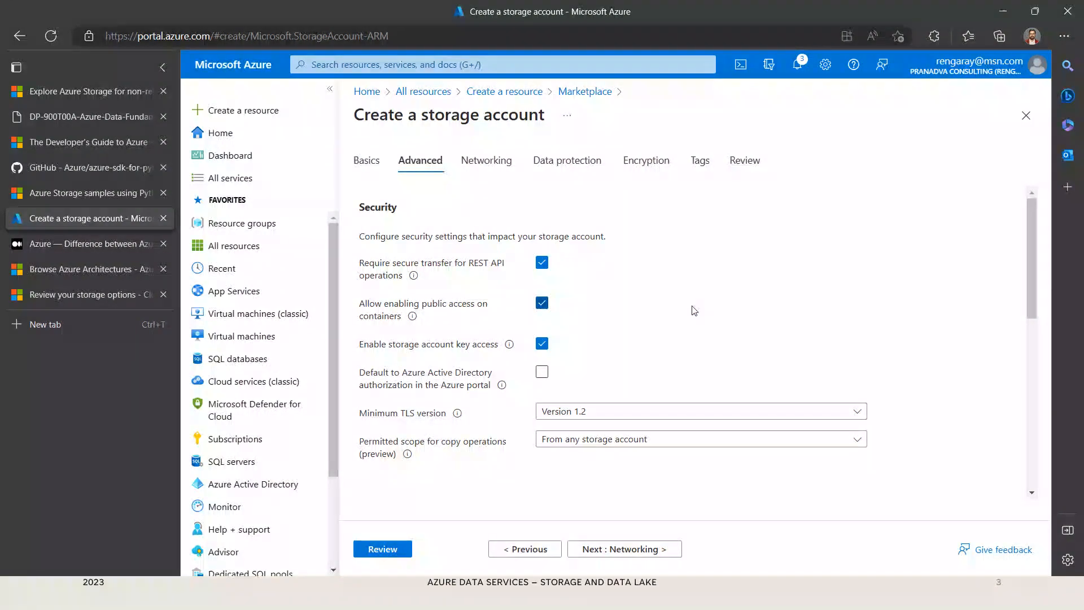
# Step: Examine the security settings, including the choices for minimum TLS version and permitted scope for copy operations
pyautogui.scroll(-1, 694, 310)
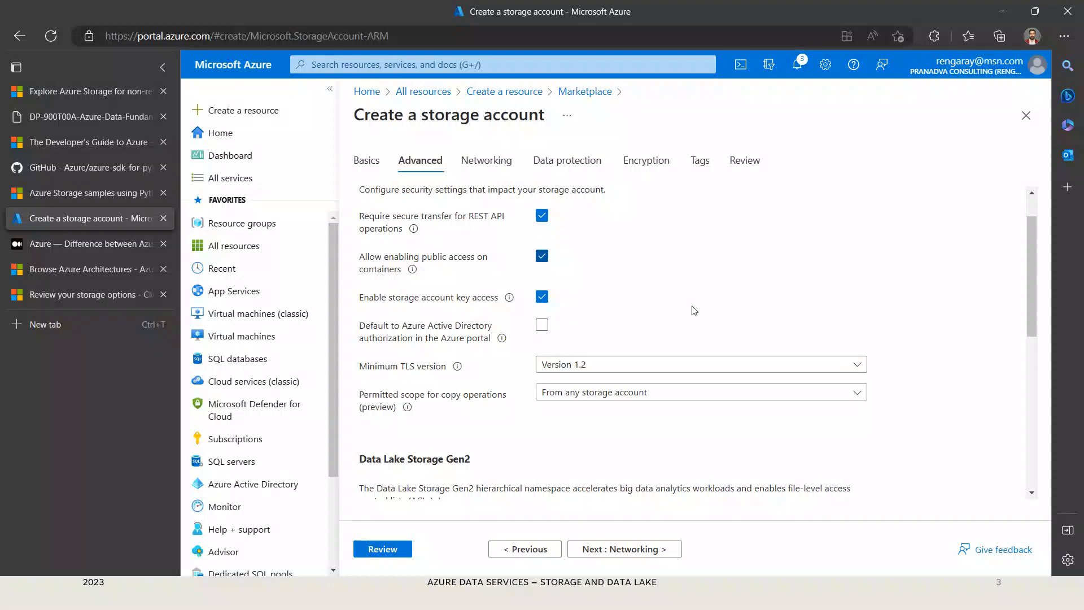
pyautogui.scroll(-1, 695, 319)
pyautogui.scroll(-1, 773, 380)
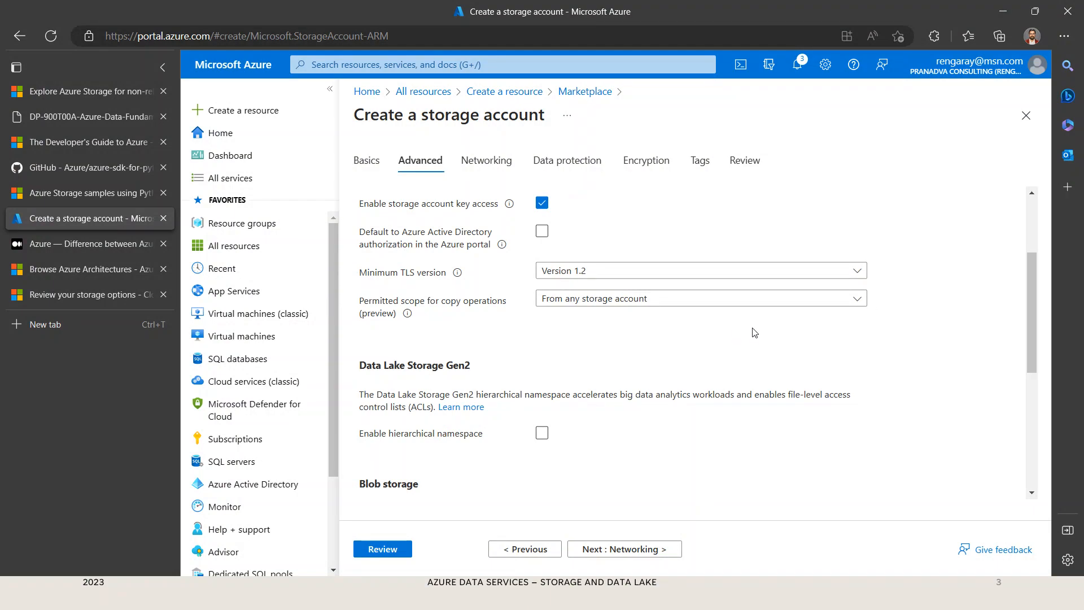
pyautogui.click(857, 276)
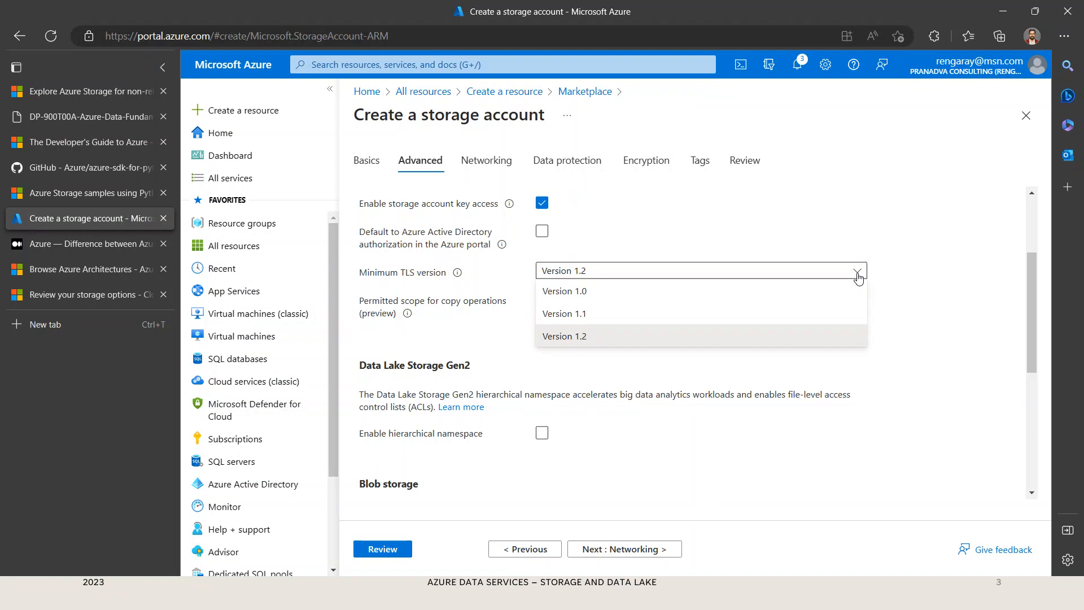
pyautogui.click(858, 276)
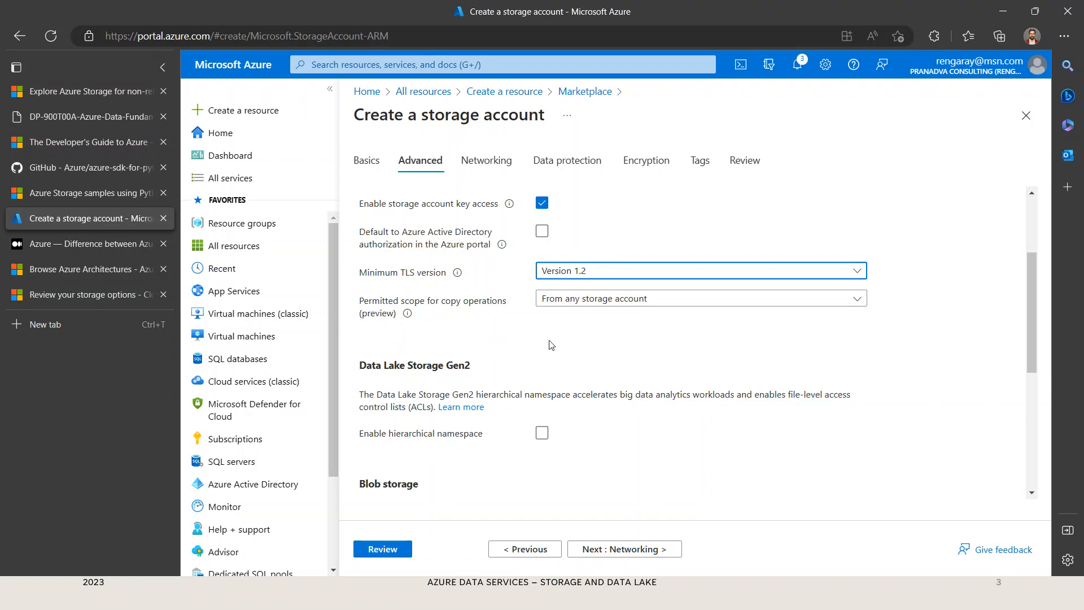
pyautogui.click(858, 307)
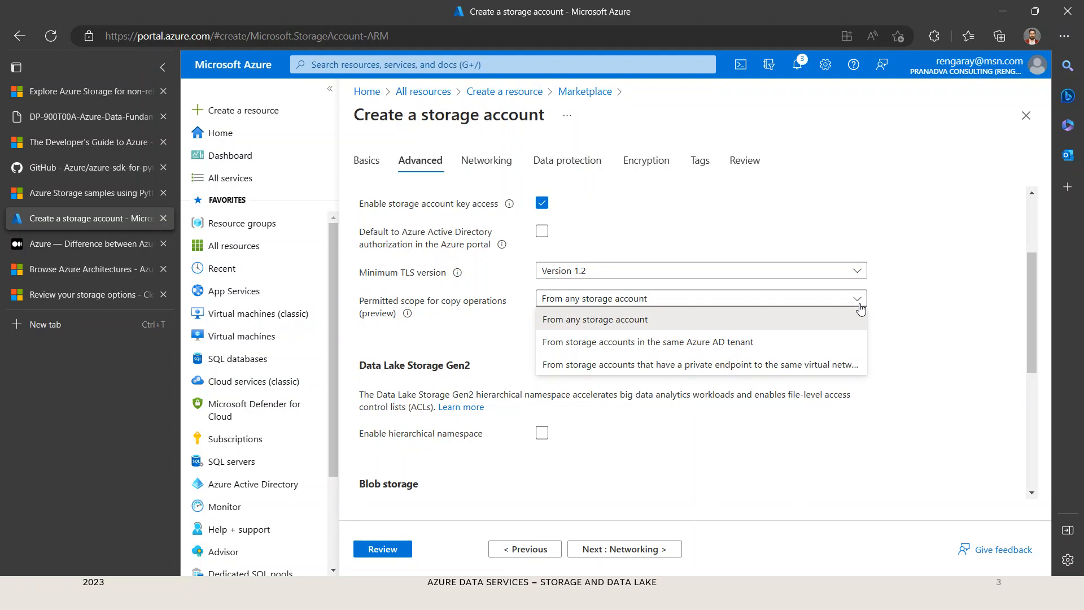
pyautogui.click(898, 385)
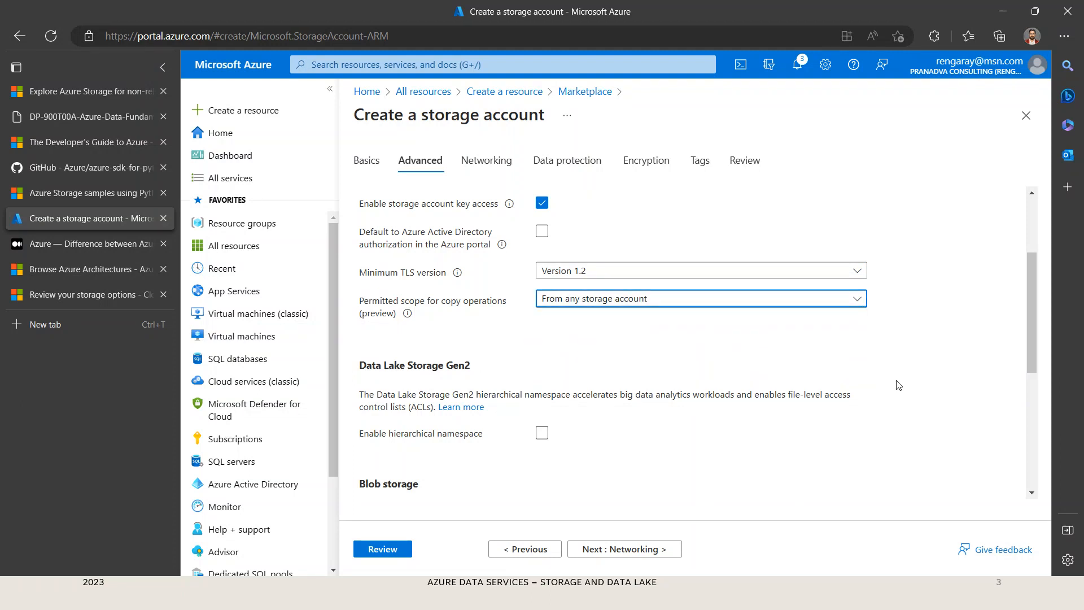
# Step: Look at the Data Lake Storage Gen2 section, switch to the Azure Data Services presentation slide, and return to the storage account form
pyautogui.scroll(-1, 902, 385)
pyautogui.scroll(-1, 901, 385)
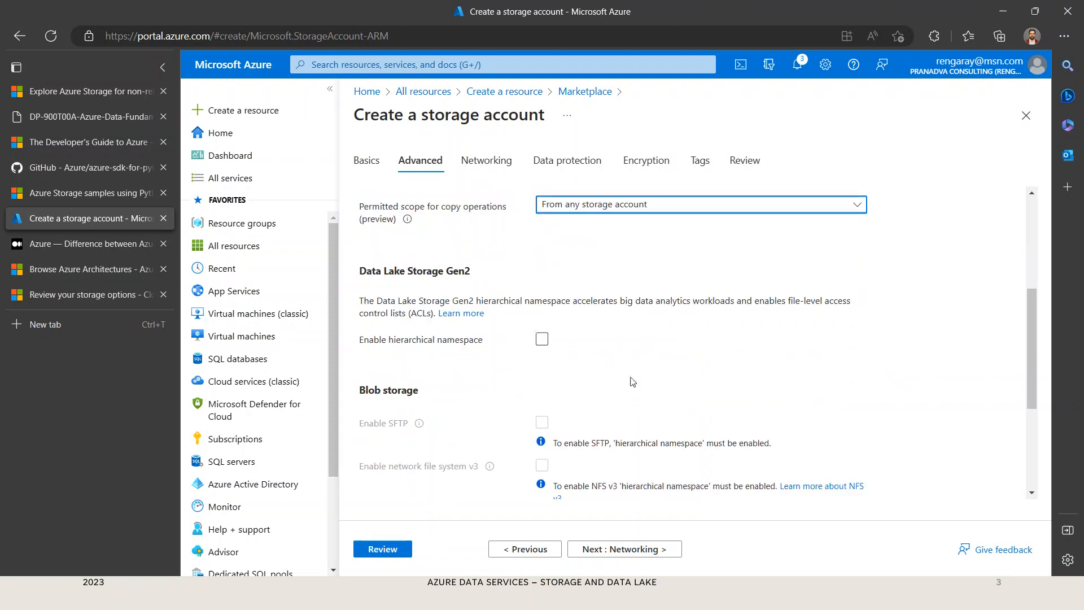
pyautogui.click(640, 603)
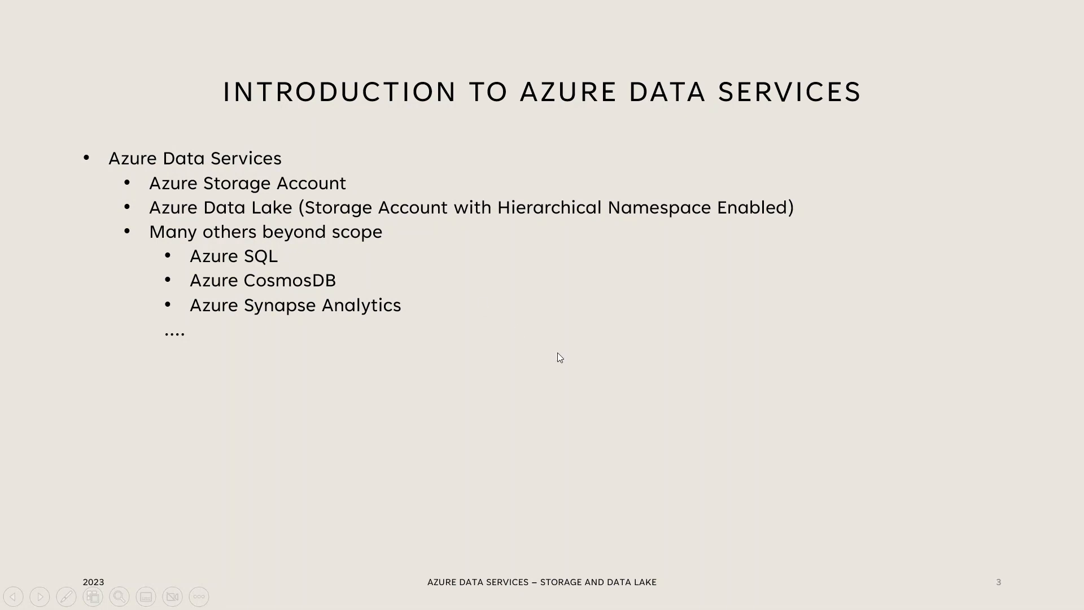
pyautogui.hotkey('alt', 'Tab')
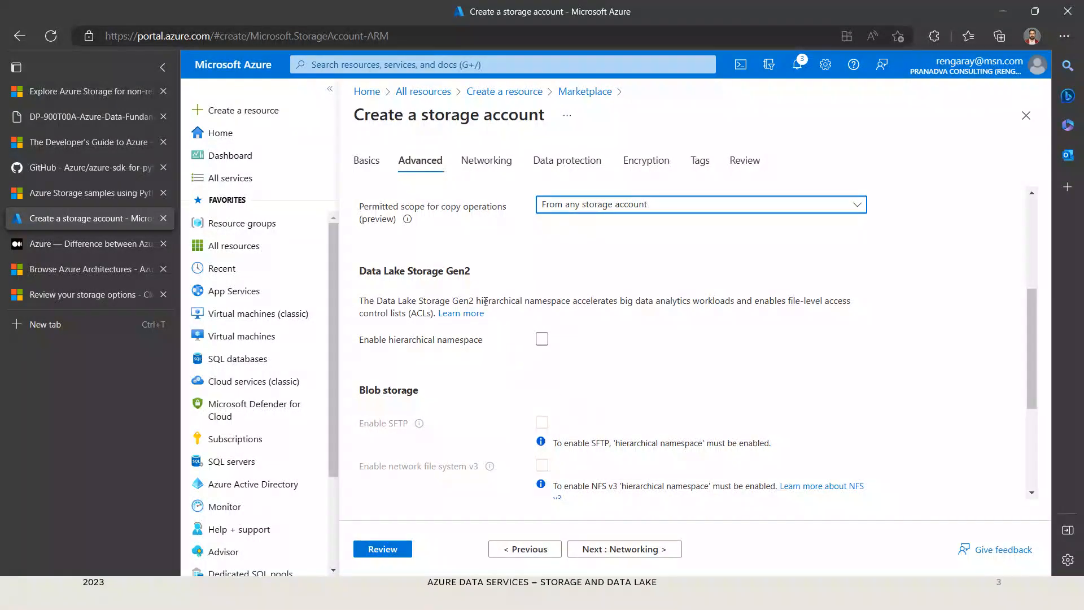
# Step: Try enabling the hierarchical namespace under Data Lake Storage Gen2 and turn it back off
pyautogui.moveTo(476, 300); pyautogui.dragTo(568, 301)
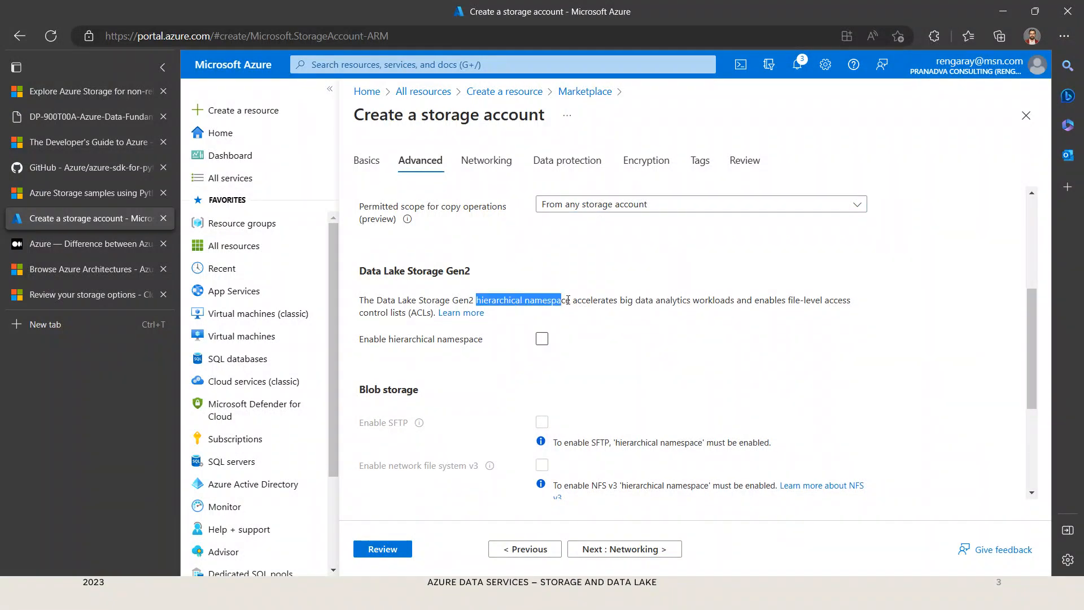
pyautogui.click(542, 341)
pyautogui.click(543, 339)
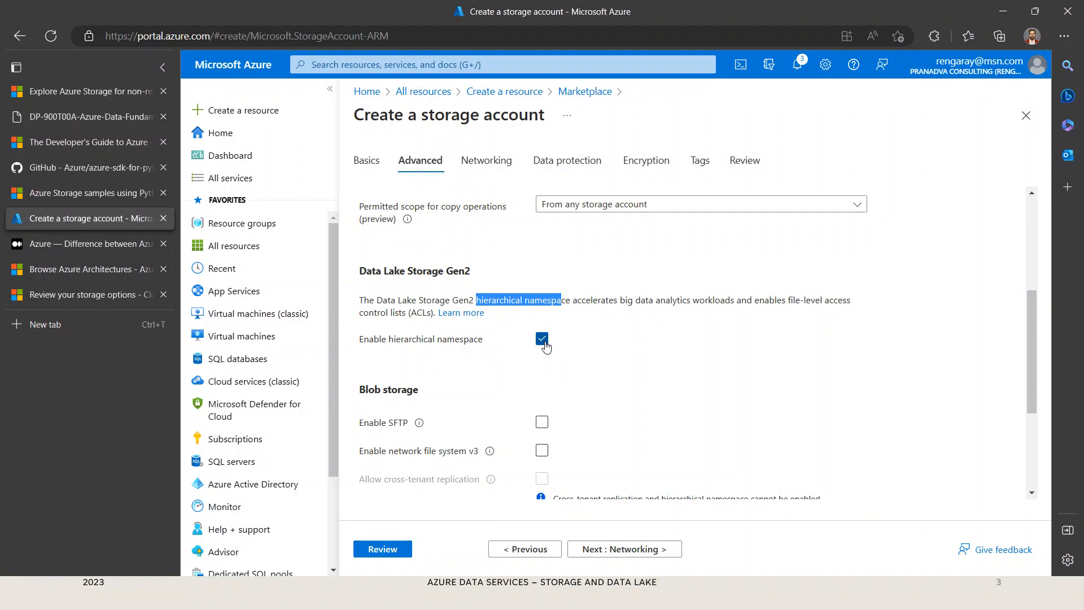
pyautogui.click(544, 343)
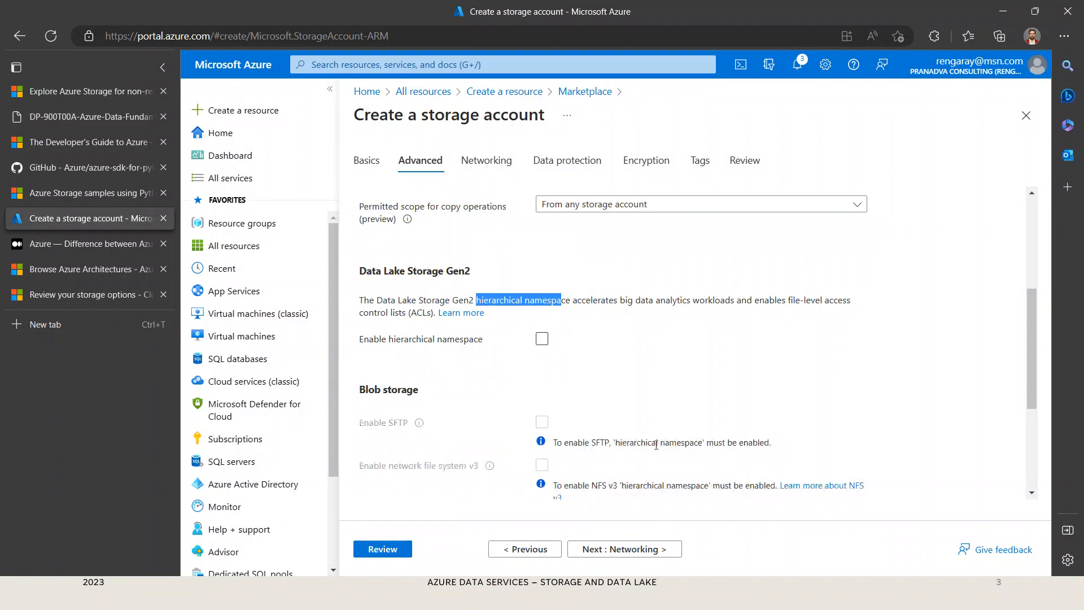
# Step: Examine the Blob storage and Azure Files options, including cross-tenant replication and the access tiers
pyautogui.scroll(-1, 732, 400)
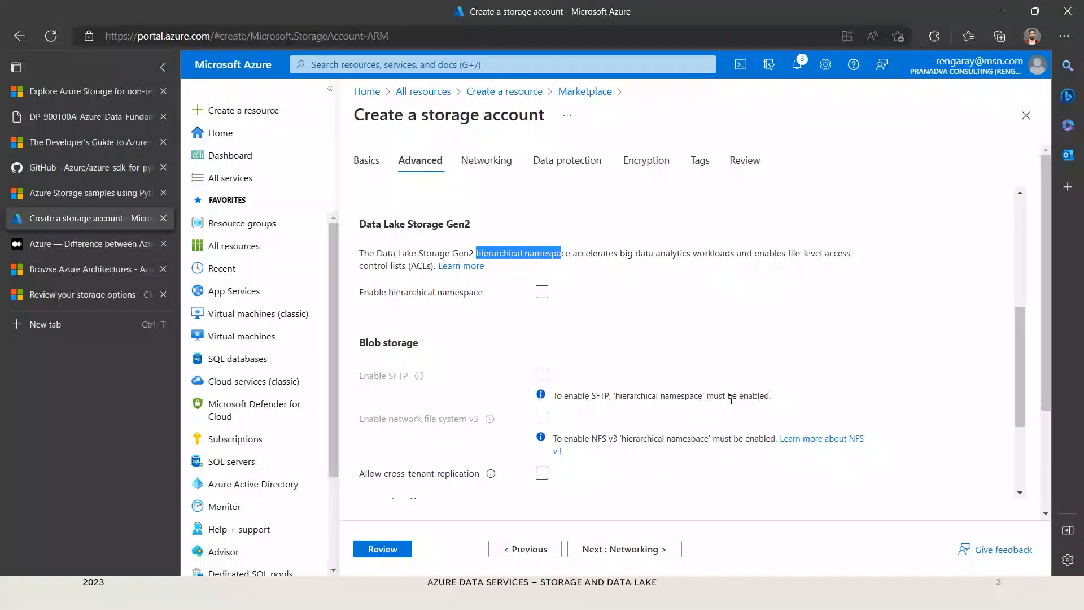
pyautogui.scroll(-2, 727, 401)
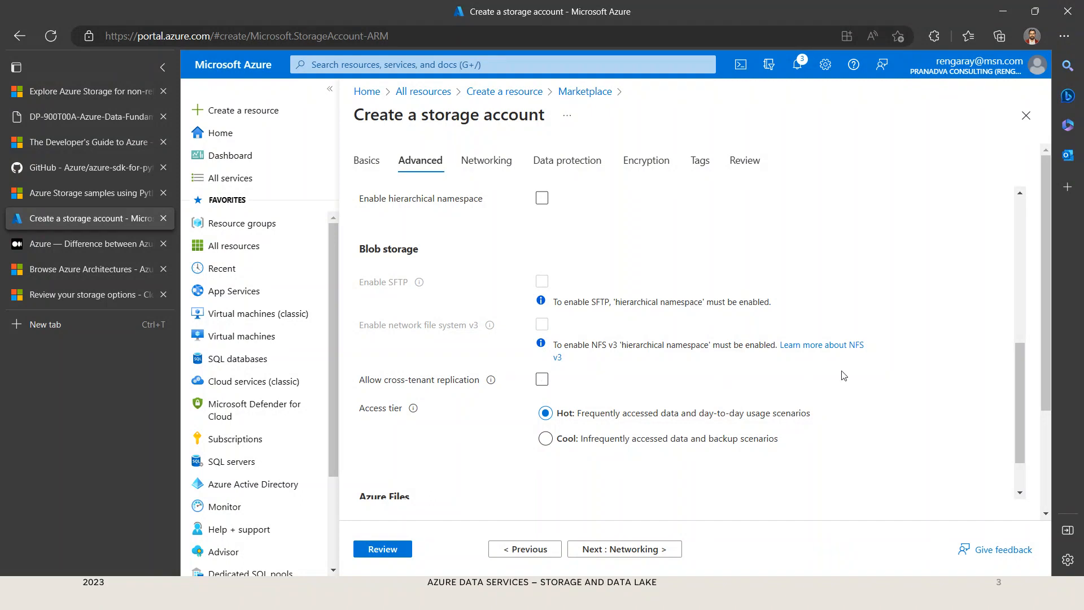
pyautogui.scroll(-1, 852, 372)
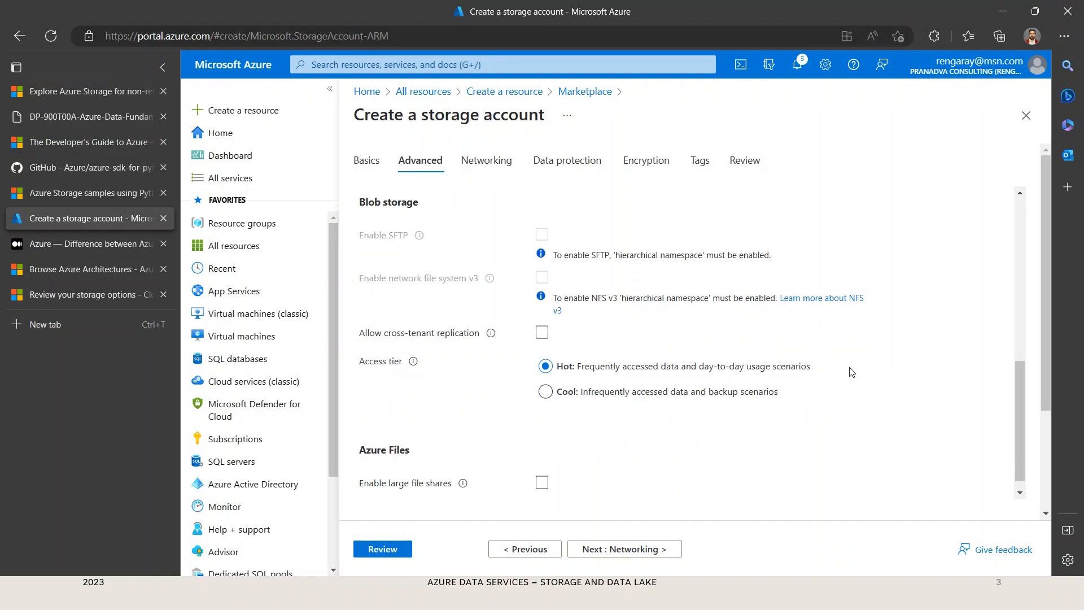
pyautogui.scroll(1, 852, 372)
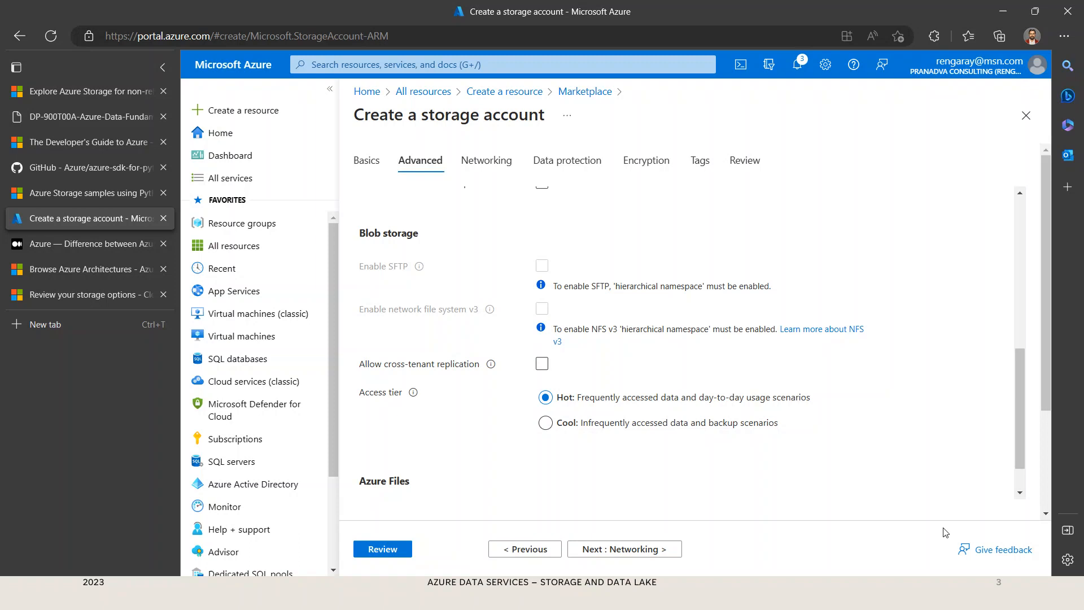
# Step: Return to the storage account's basic settings and examine the redundancy choices and the available regions
pyautogui.click(365, 162)
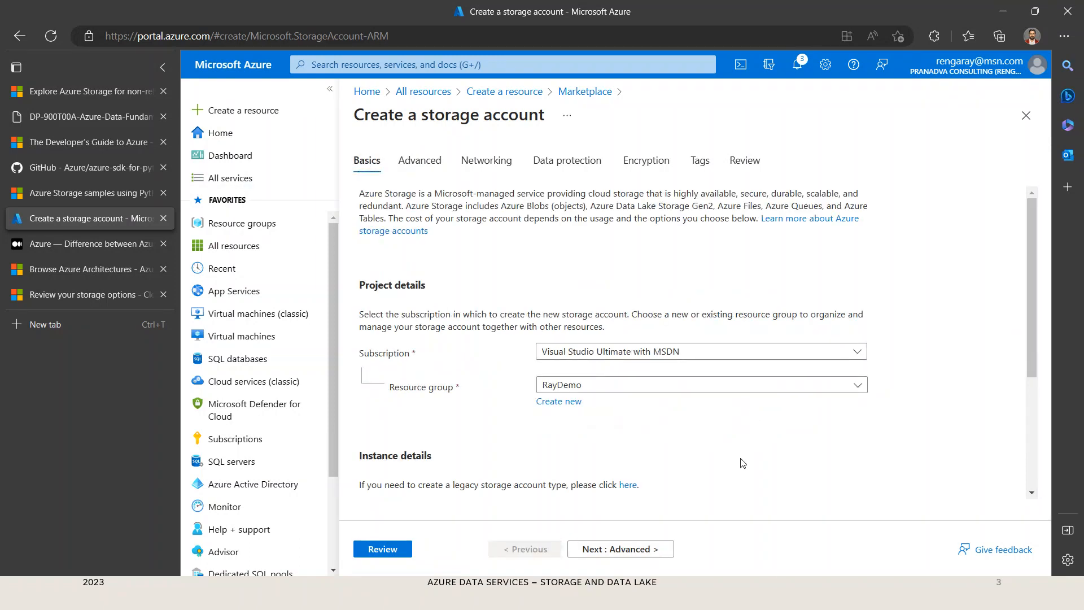
pyautogui.scroll(-2, 734, 464)
pyautogui.scroll(-2, 733, 464)
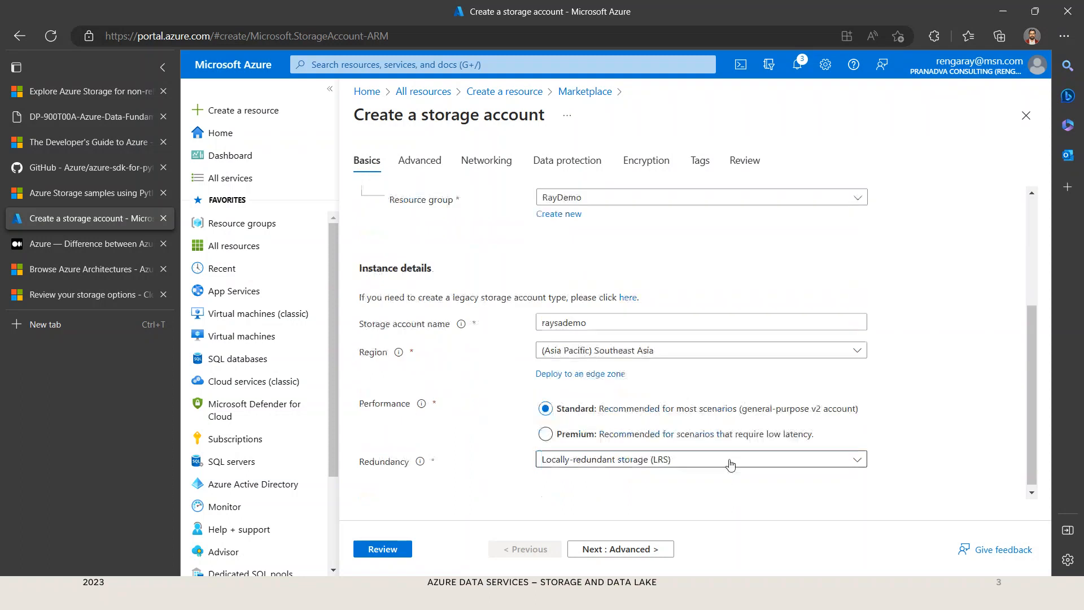
pyautogui.click(762, 456)
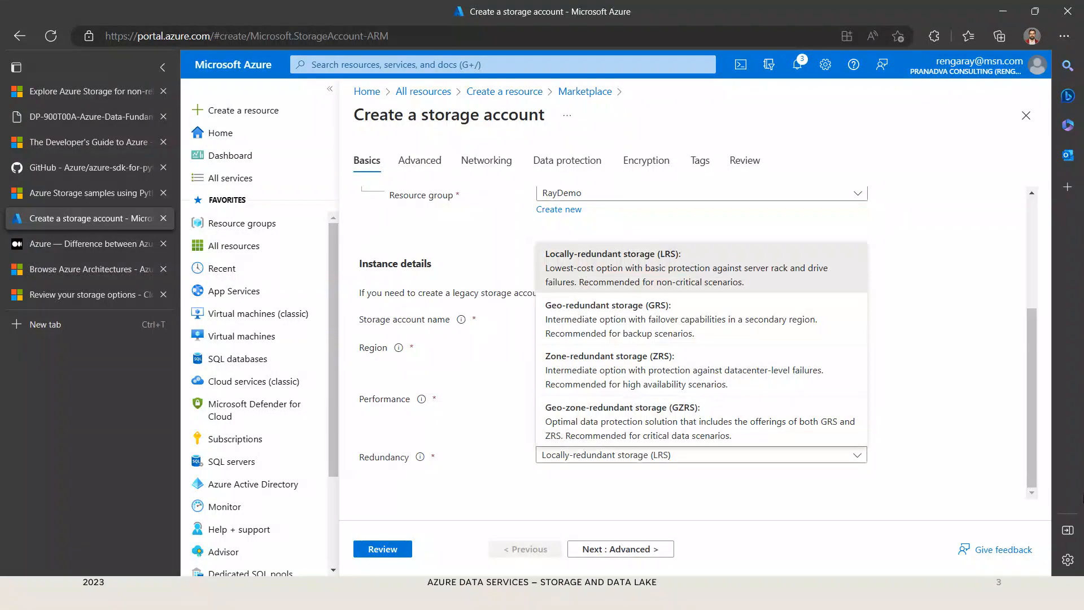
pyautogui.click(949, 432)
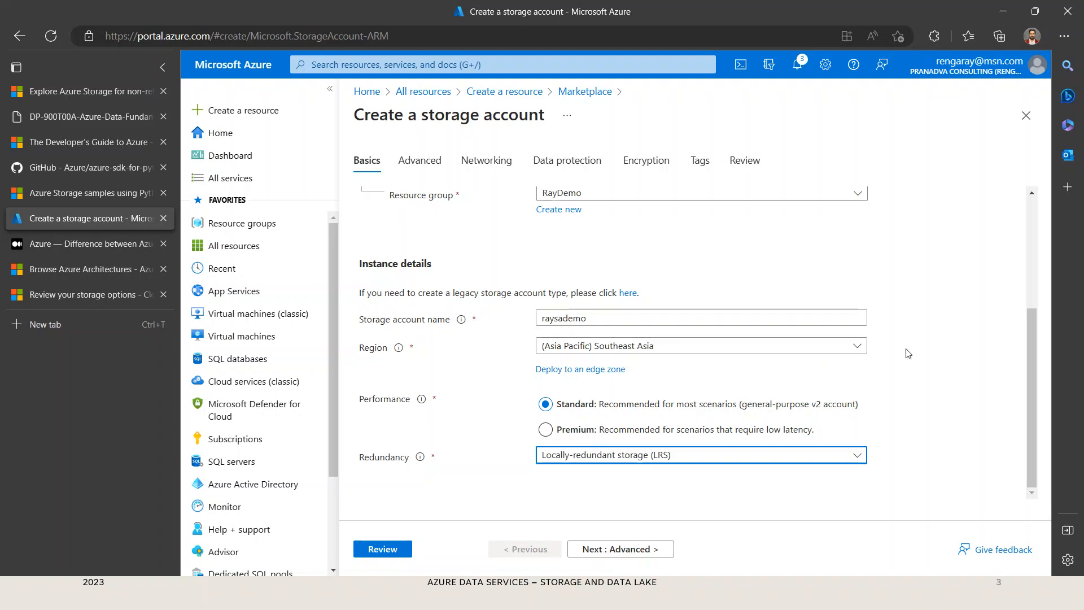
pyautogui.click(860, 350)
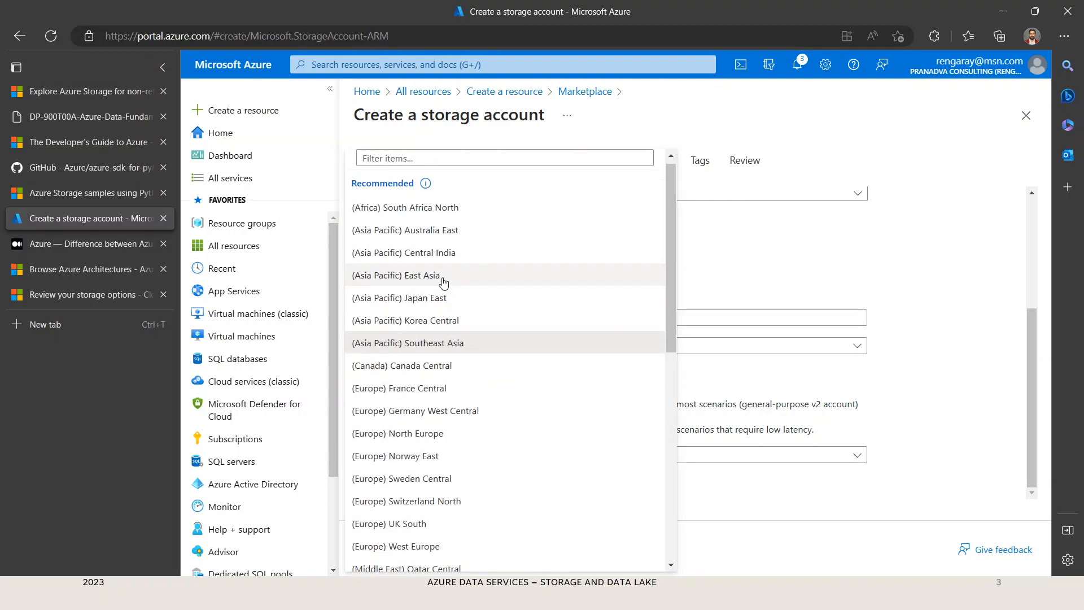
pyautogui.click(956, 409)
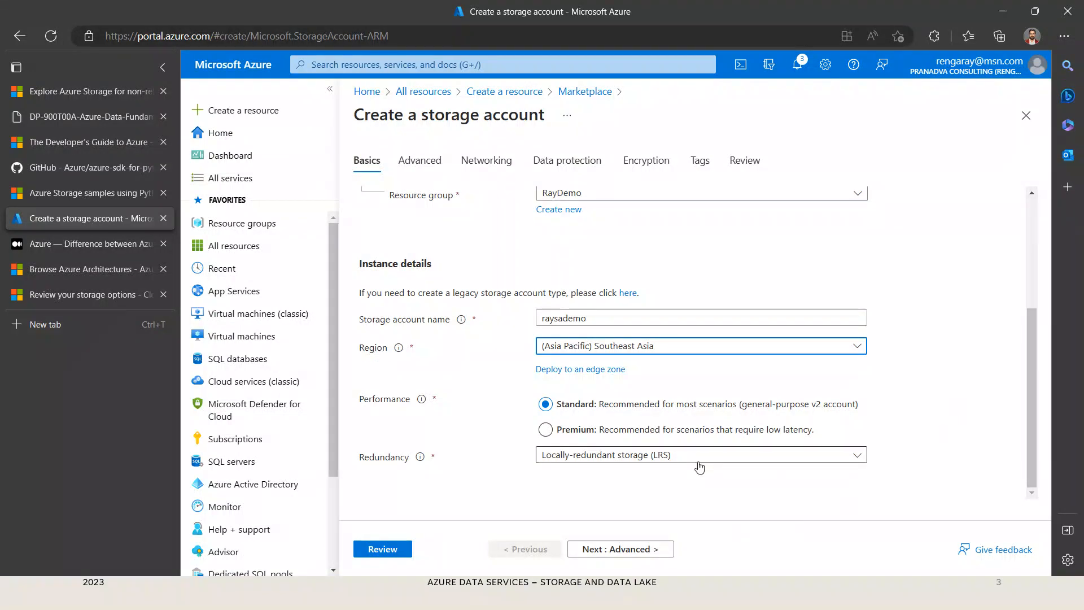
# Step: Try enabling the hierarchical namespace in the advanced settings to compare the Blob storage options, and turn it back off
pyautogui.click(637, 559)
pyautogui.scroll(-1, 728, 477)
pyautogui.scroll(-2, 397, 386)
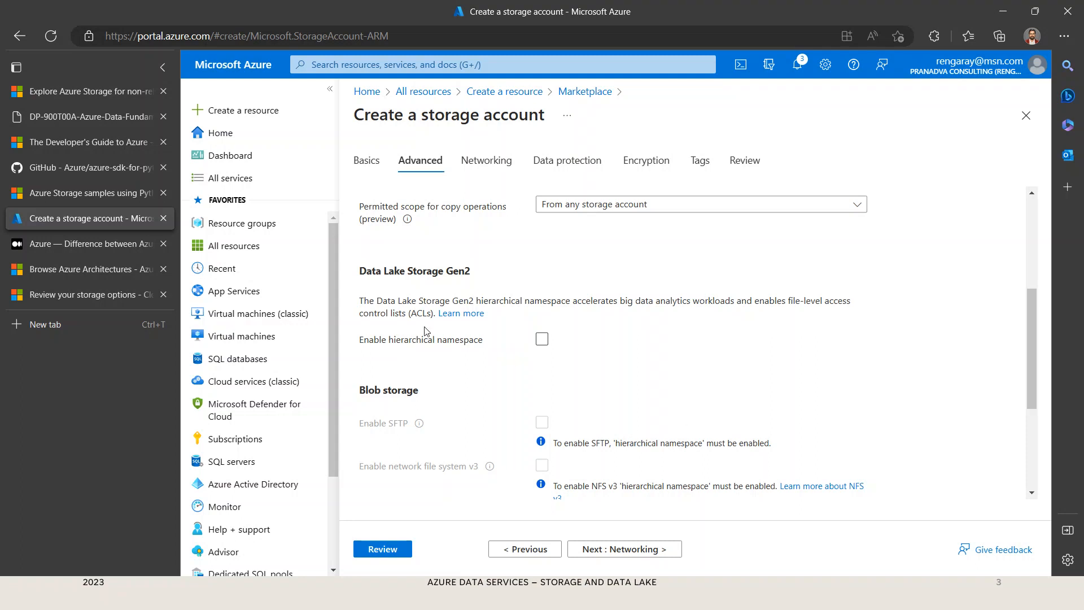
pyautogui.click(543, 341)
pyautogui.click(542, 340)
pyautogui.scroll(-3, 822, 492)
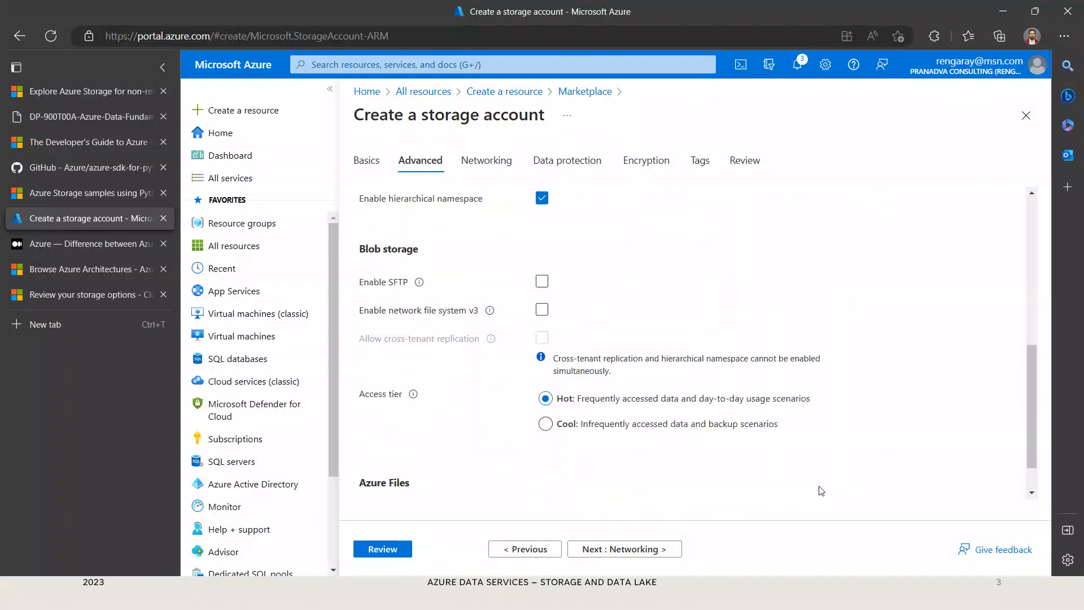
pyautogui.click(547, 202)
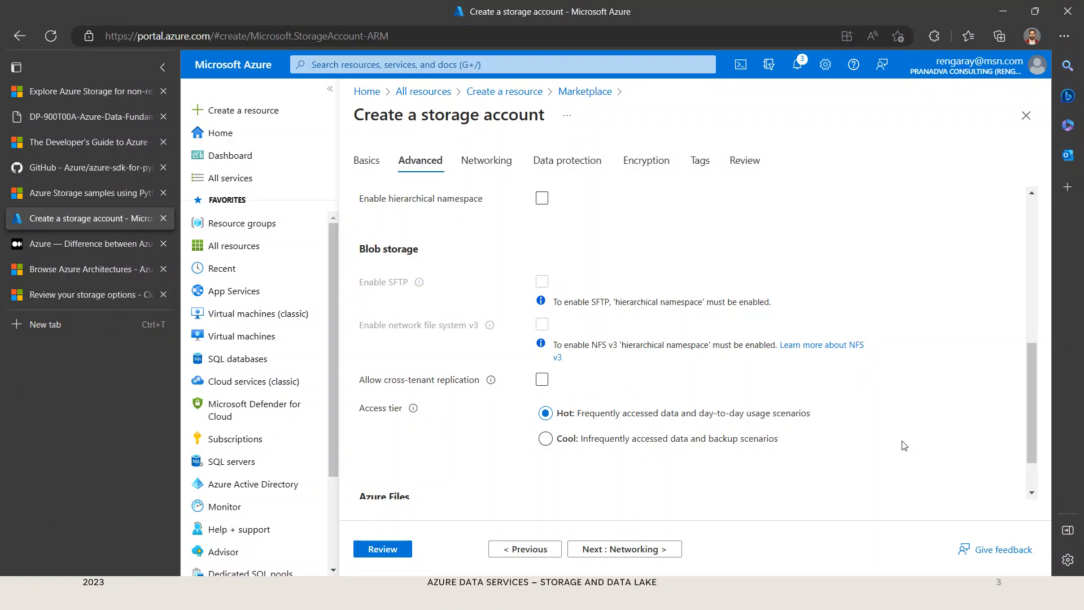
# Step: Examine the Hot and Cool access tiers and the large file shares option in the advanced settings
pyautogui.scroll(-1, 904, 446)
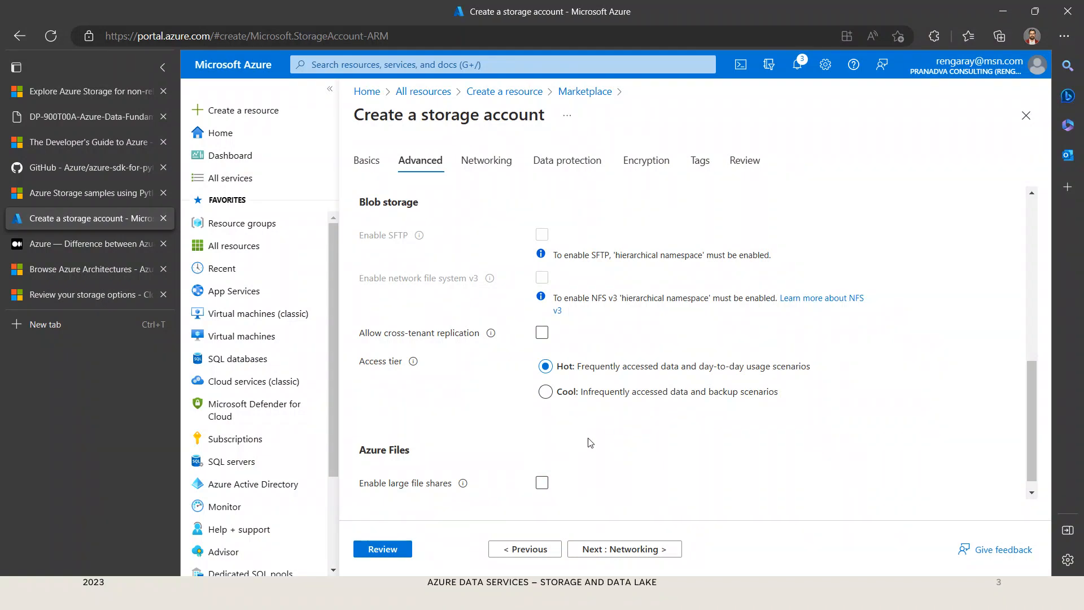
pyautogui.click(549, 397)
pyautogui.scroll(-1, 890, 456)
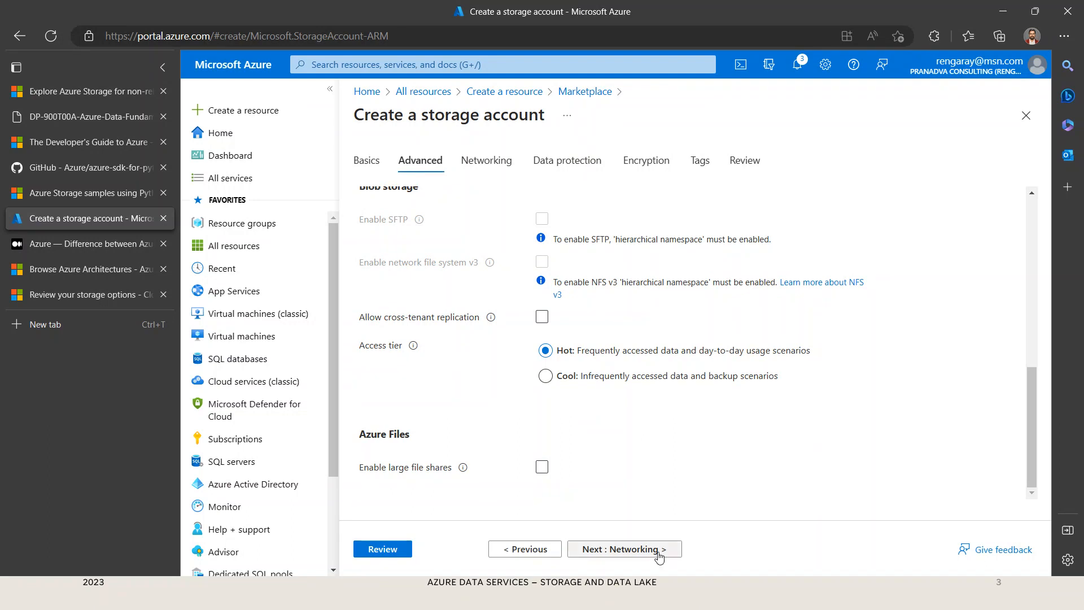
# Step: Go on to the networking settings and examine the network access and routing preference options
pyautogui.click(658, 555)
pyautogui.scroll(-1, 821, 404)
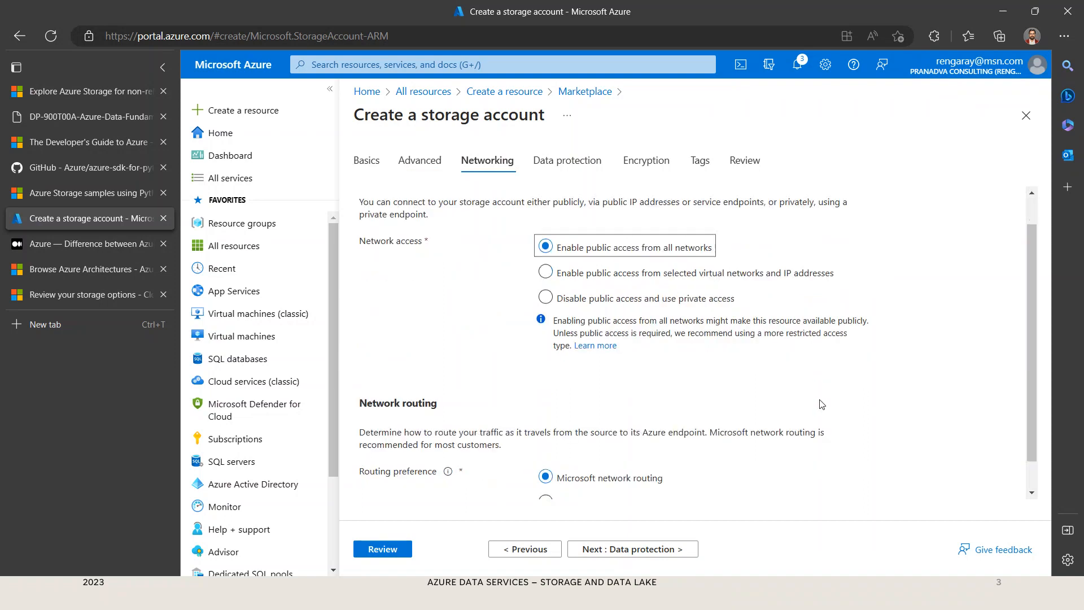
pyautogui.scroll(1, 822, 403)
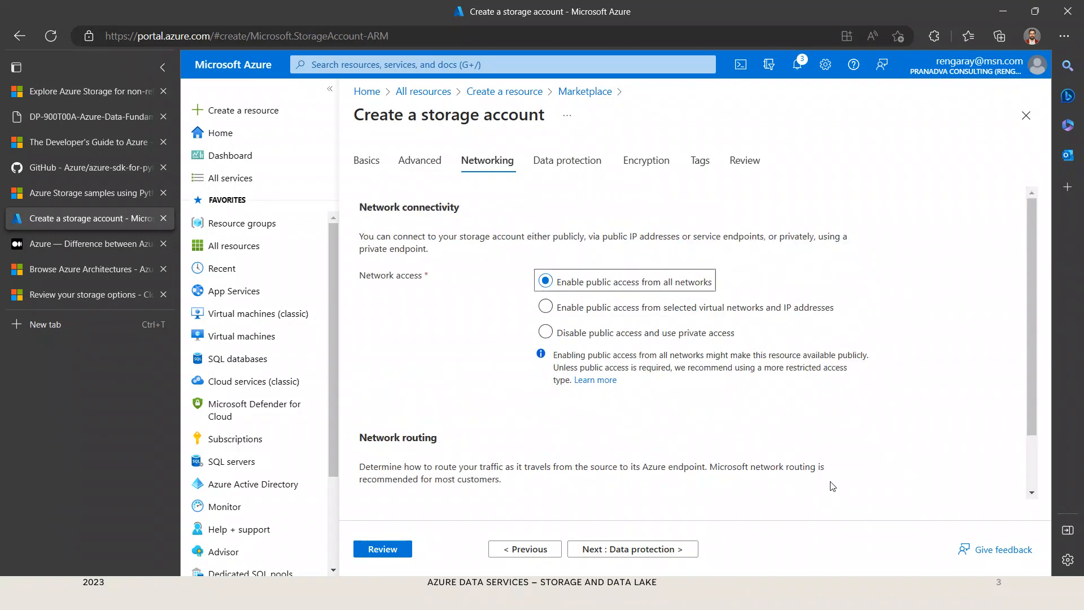
pyautogui.scroll(-1, 776, 461)
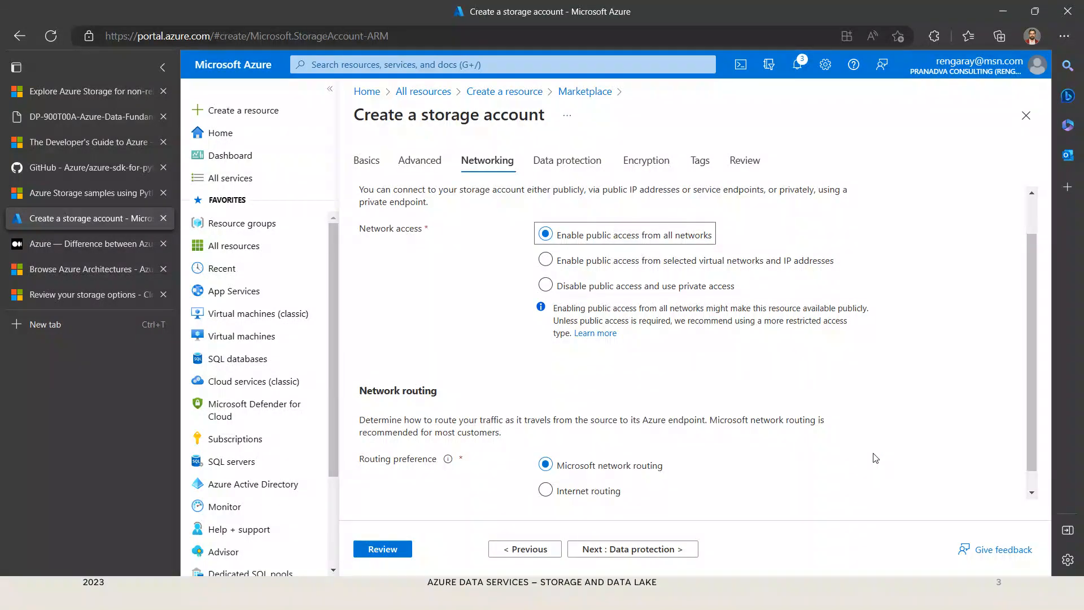
pyautogui.scroll(-1, 833, 467)
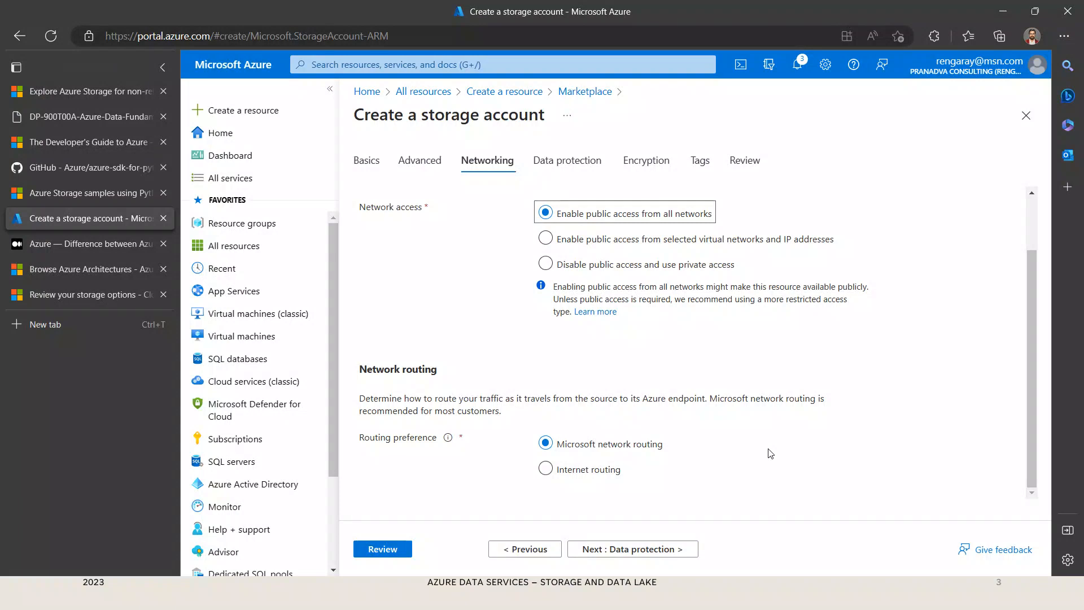
# Step: Go on to the data protection settings and examine the recovery, soft delete and blob tracking options
pyautogui.click(636, 554)
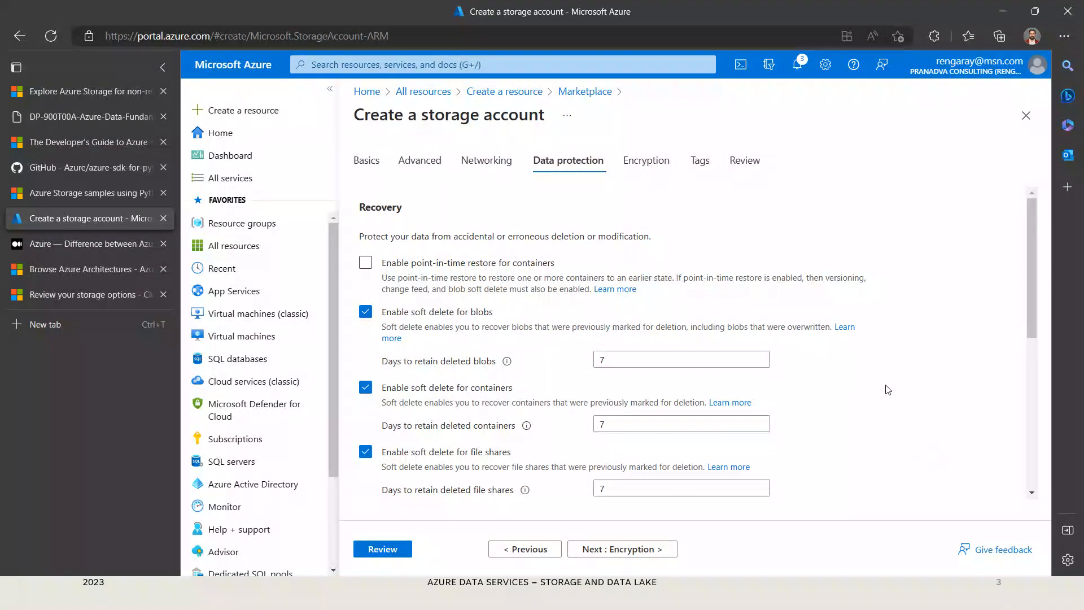
pyautogui.scroll(-2, 885, 388)
pyautogui.scroll(1, 888, 390)
pyautogui.scroll(1, 888, 389)
pyautogui.scroll(-1, 888, 389)
pyautogui.scroll(-5, 886, 389)
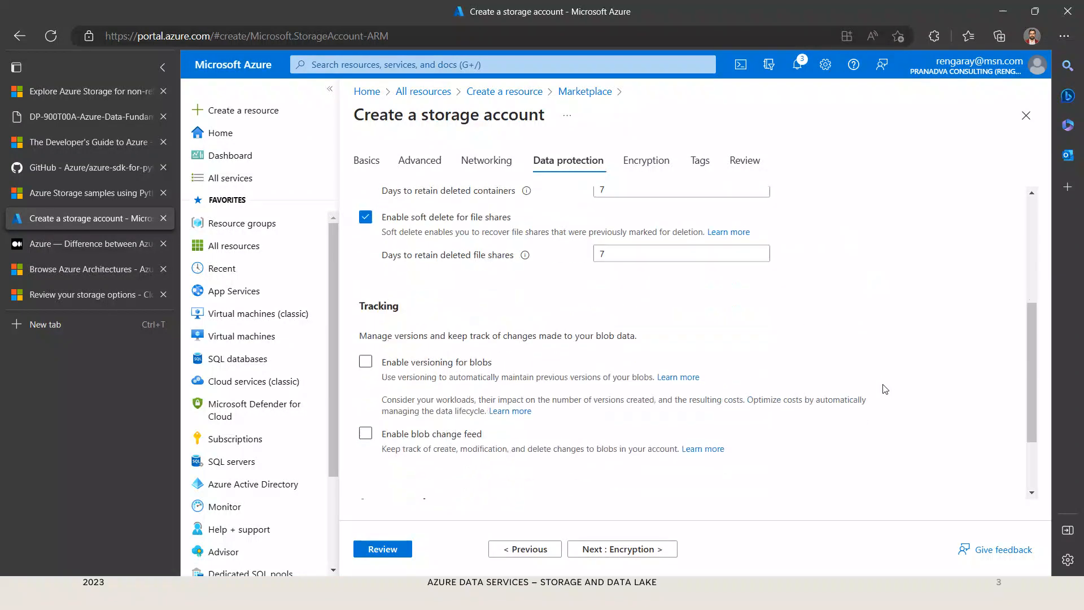
pyautogui.scroll(4, 884, 389)
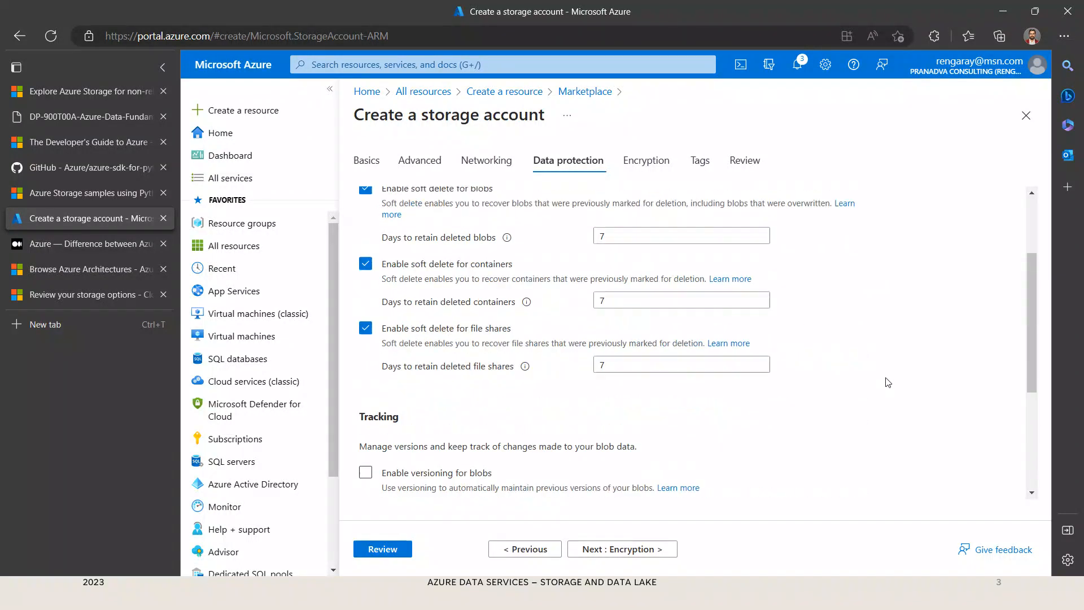
pyautogui.scroll(1, 888, 382)
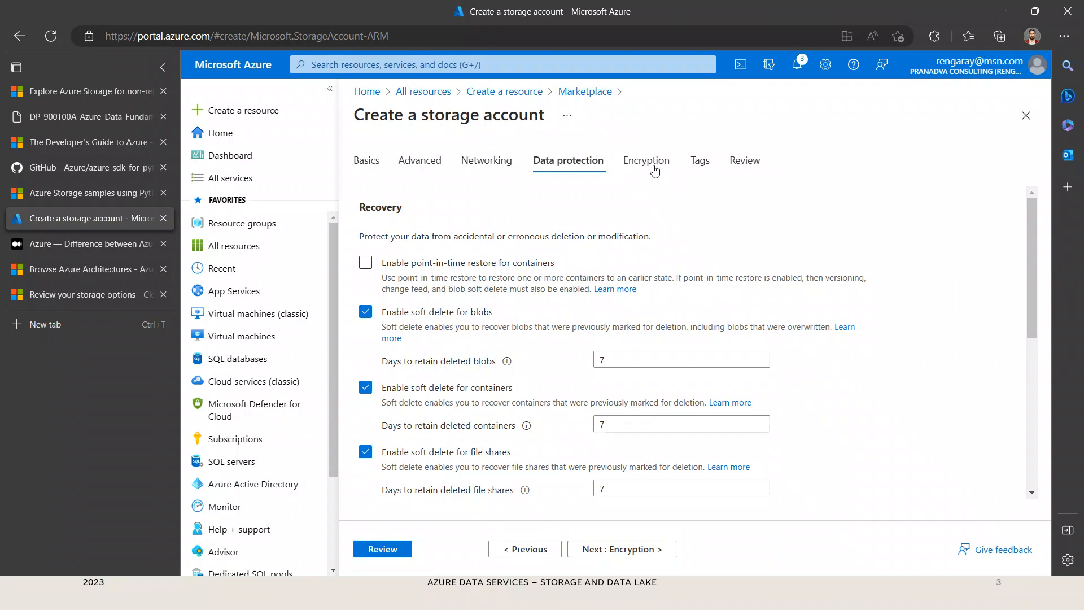
# Step: Enable the hierarchical namespace in the advanced settings and check its effect on point-in-time restore under data protection
pyautogui.click(540, 545)
pyautogui.click(509, 548)
pyautogui.click(509, 549)
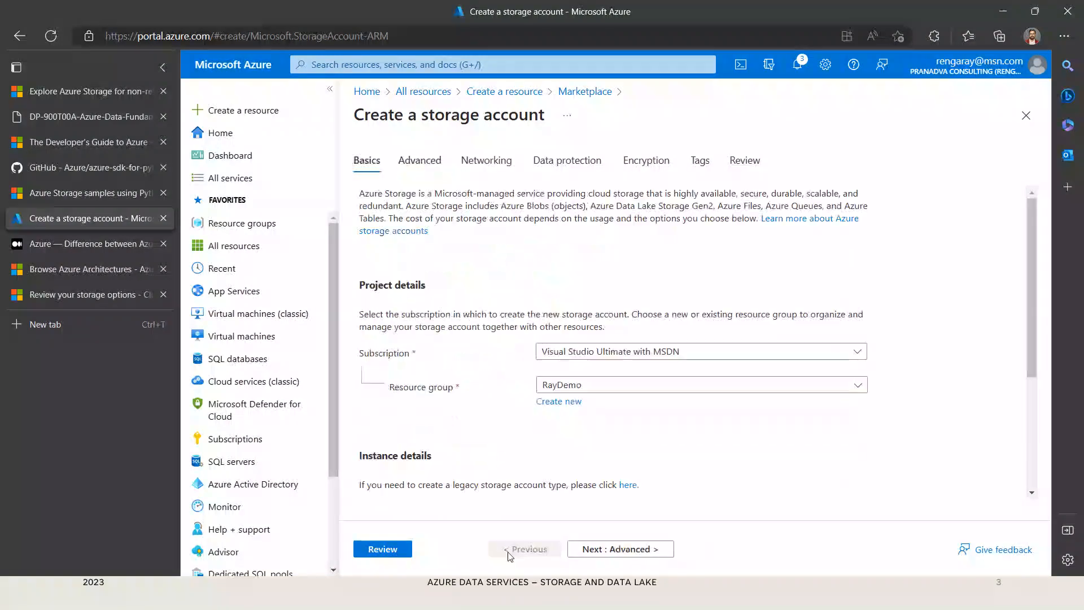
pyautogui.click(600, 558)
pyautogui.click(542, 433)
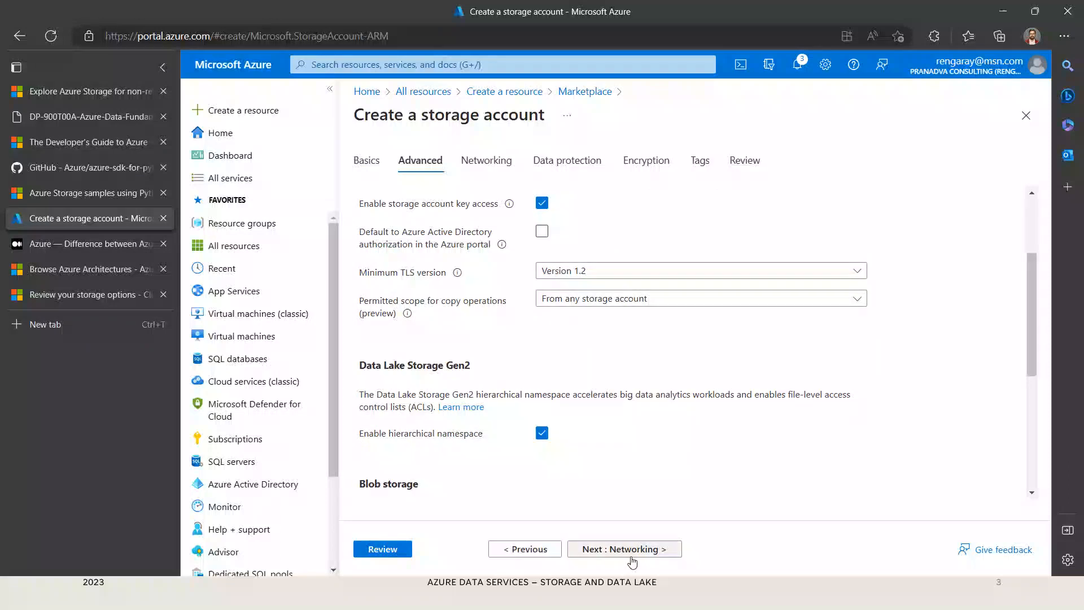
pyautogui.click(632, 556)
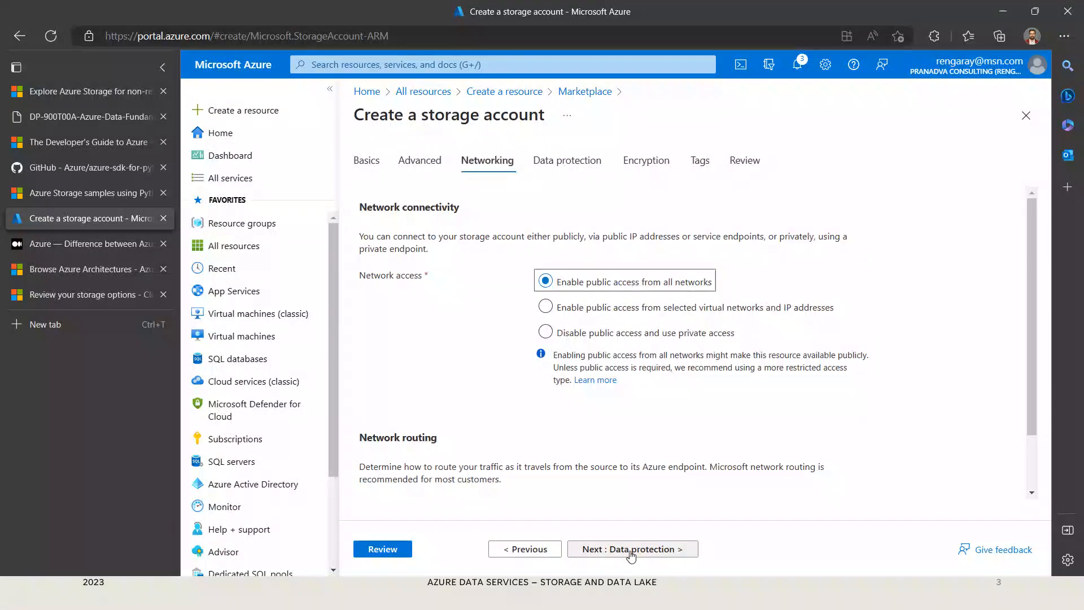
pyautogui.click(631, 556)
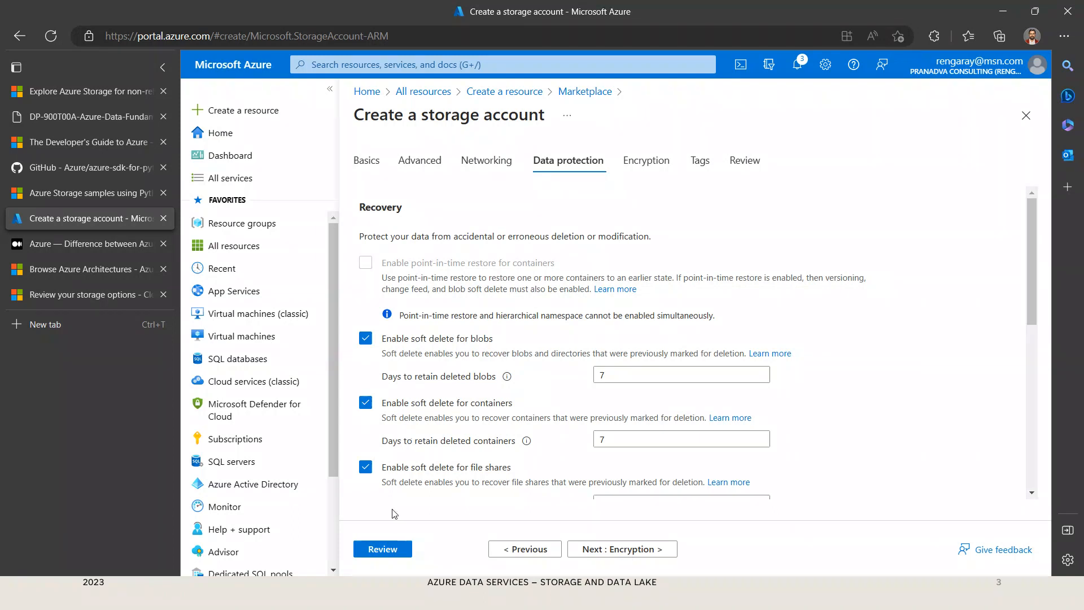
# Step: Turn the hierarchical namespace back off and return to the data protection settings
pyautogui.click(532, 552)
pyautogui.click(532, 552)
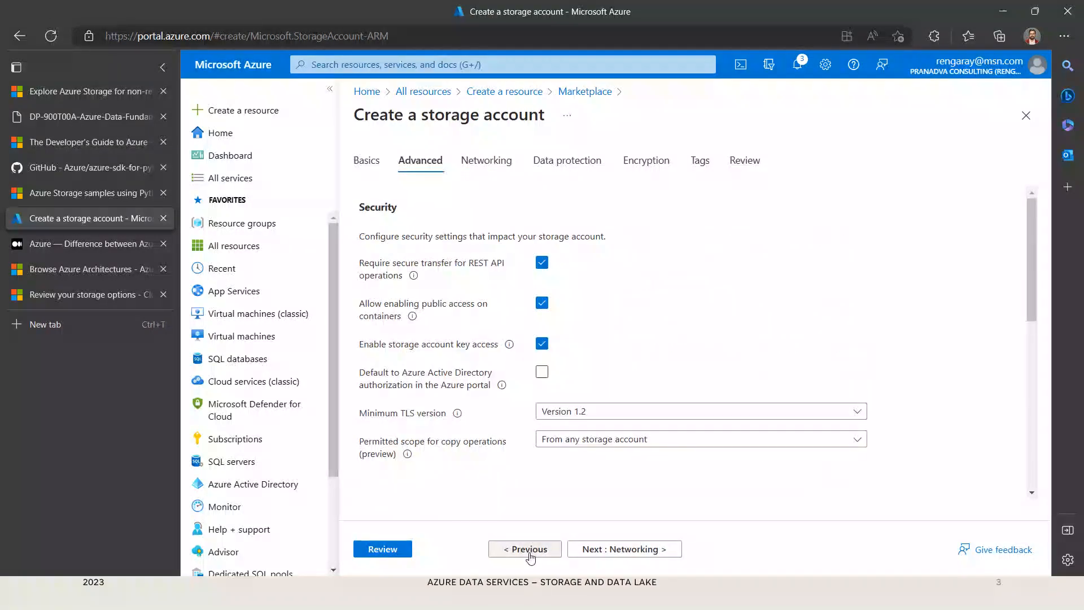
pyautogui.click(530, 554)
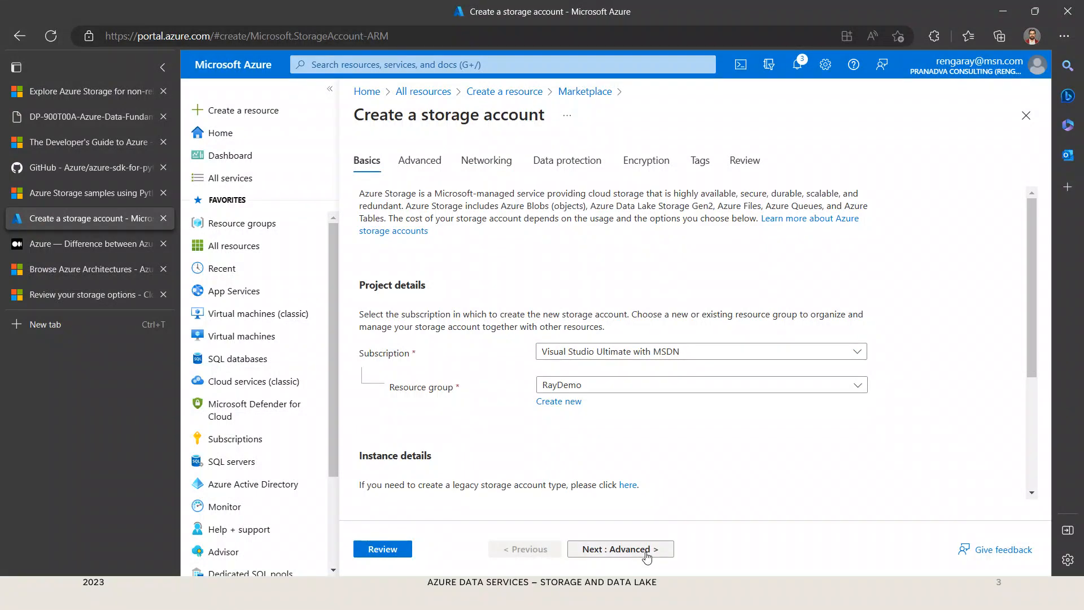
pyautogui.click(647, 556)
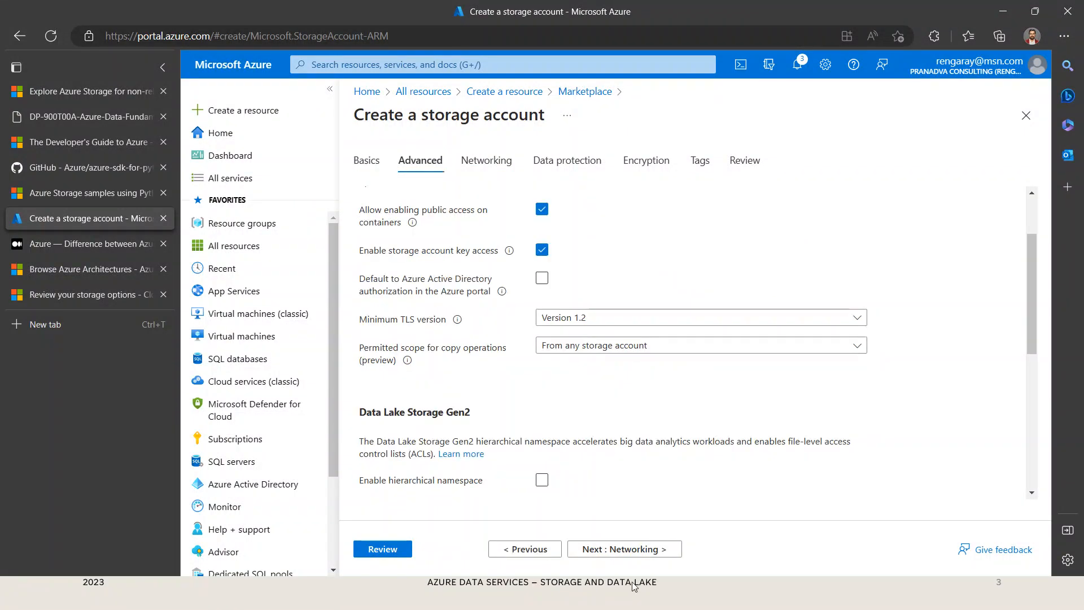
pyautogui.click(639, 554)
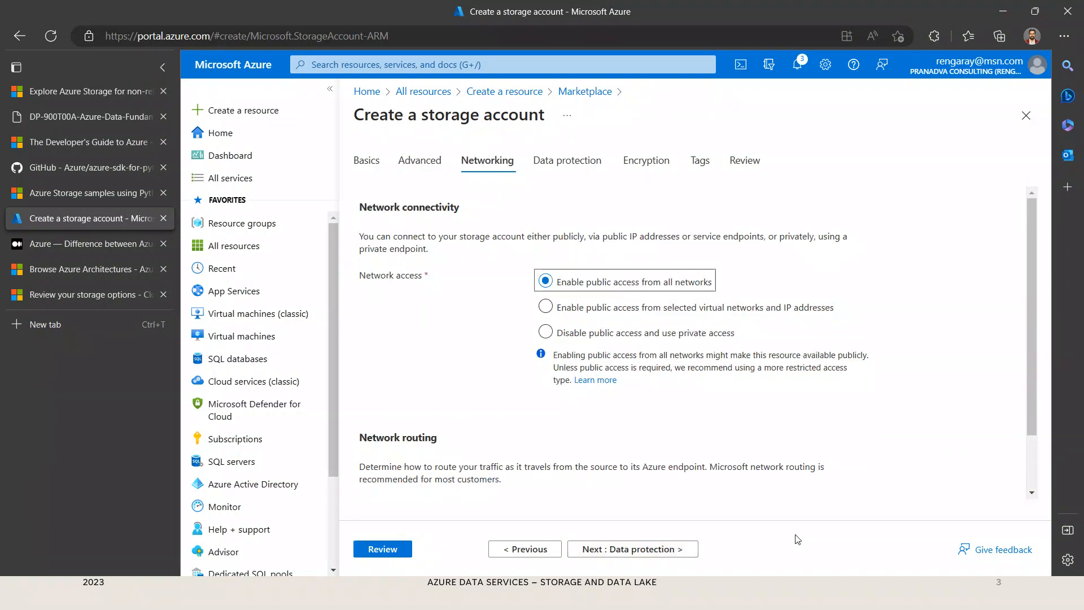
pyautogui.click(685, 555)
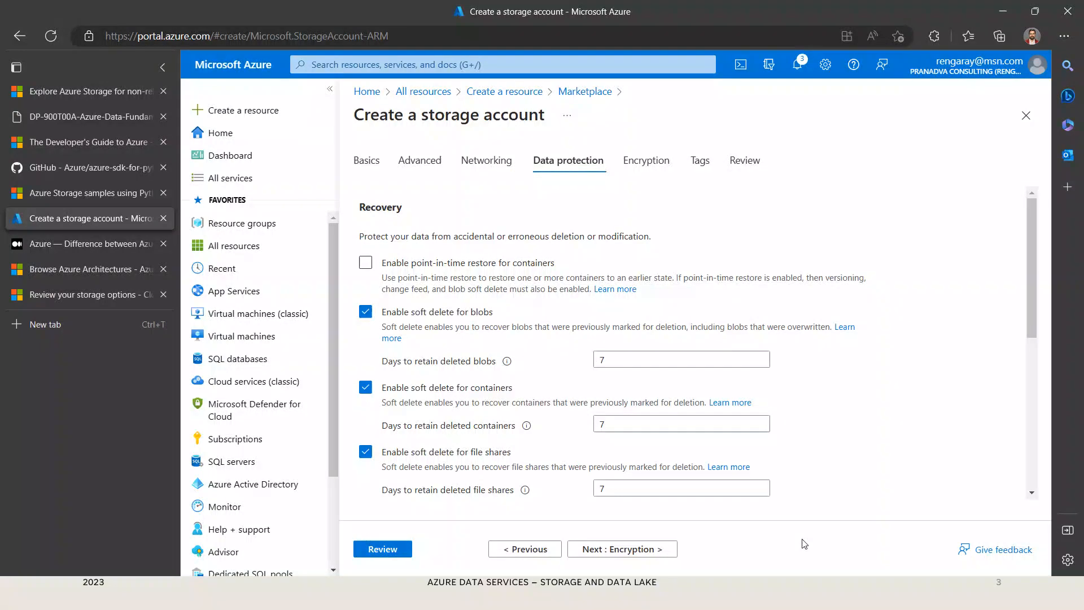
# Step: Examine the encryption type and customer-managed key options, then the tag fields of the storage account form
pyautogui.click(653, 555)
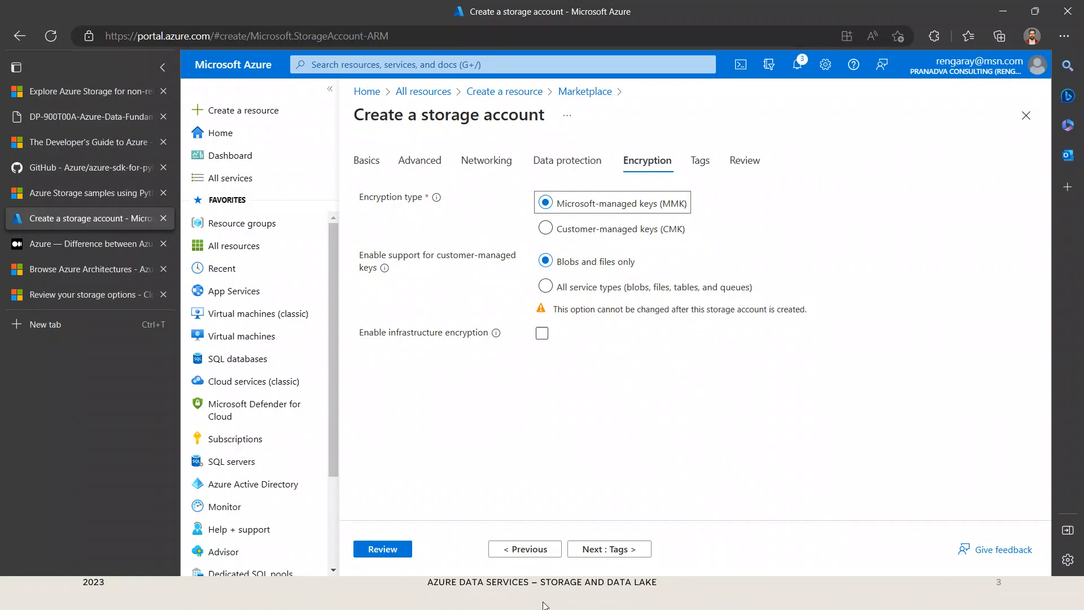
pyautogui.click(641, 559)
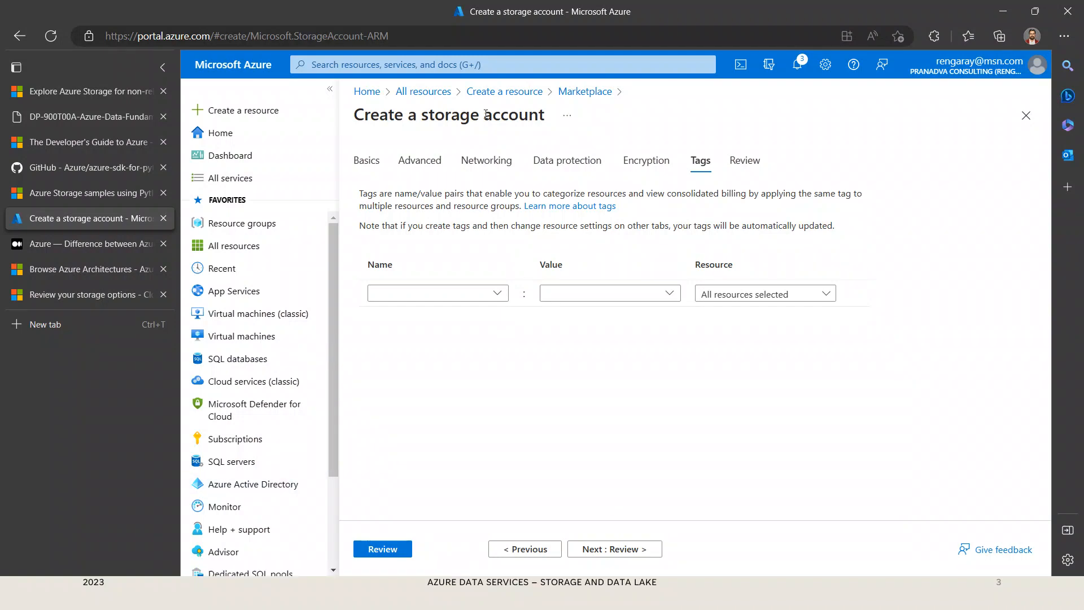
pyautogui.click(494, 98)
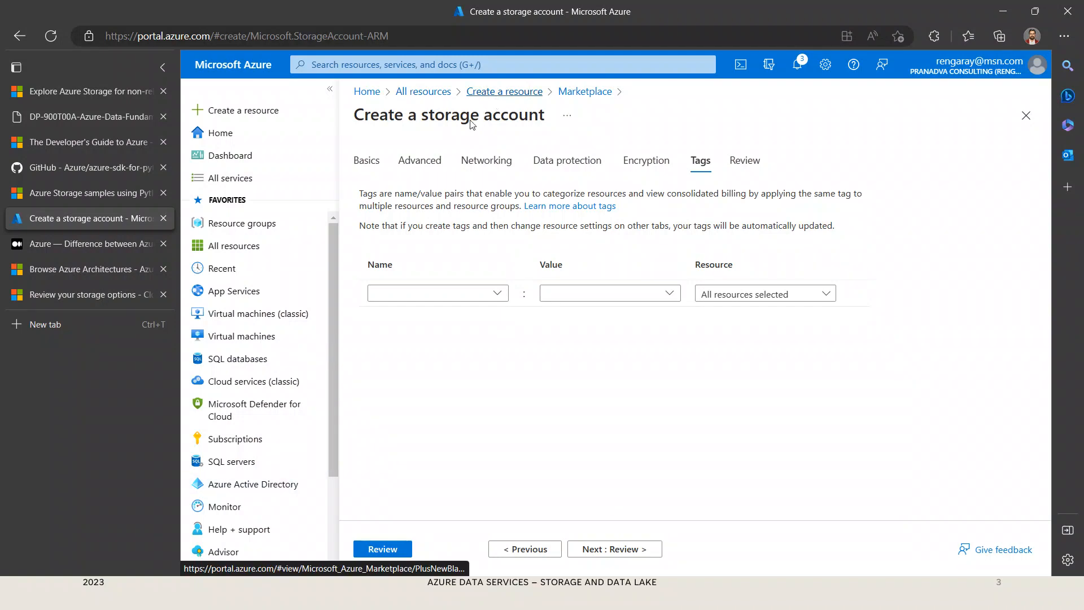
pyautogui.scroll(-3, 291, 438)
pyautogui.scroll(3, 266, 384)
# Step: Leave the form, open the existing raydemo storage account from all resources, and examine its tags and properties
pyautogui.click(240, 258)
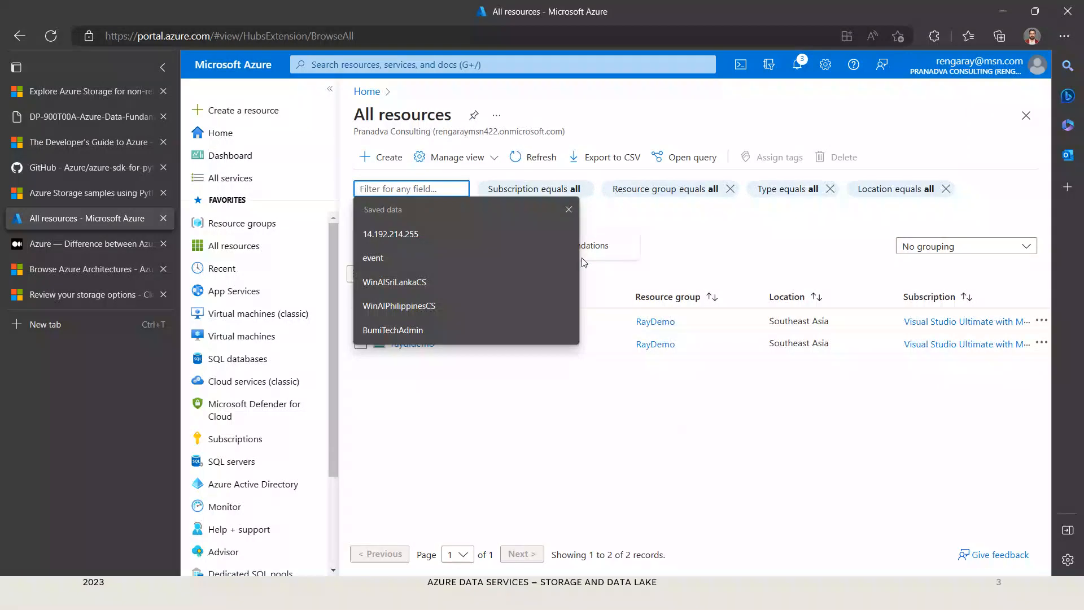
pyautogui.click(570, 210)
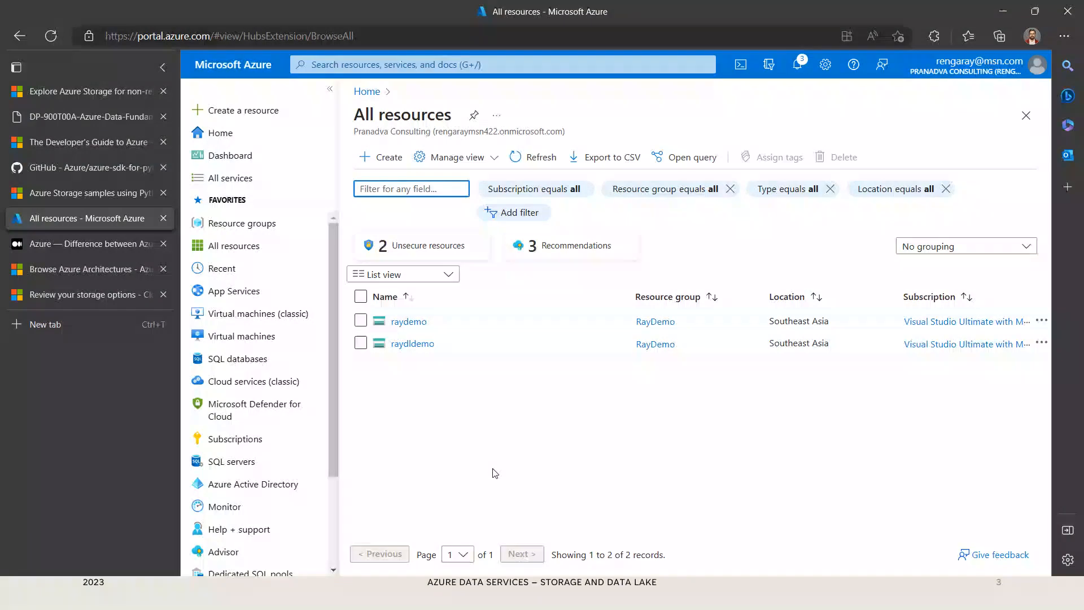
pyautogui.click(422, 324)
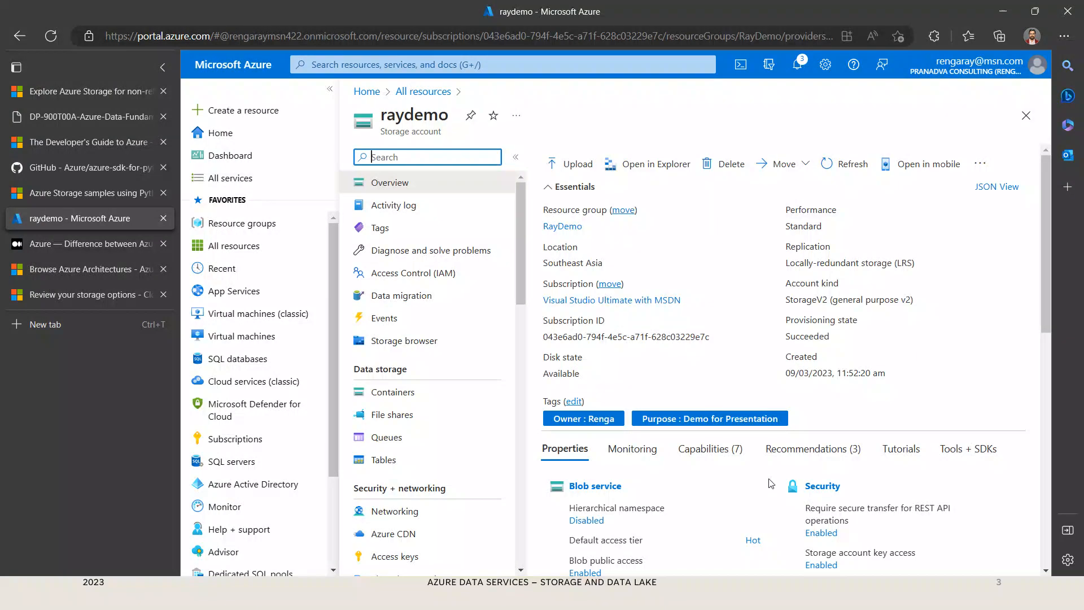
pyautogui.scroll(-1, 721, 500)
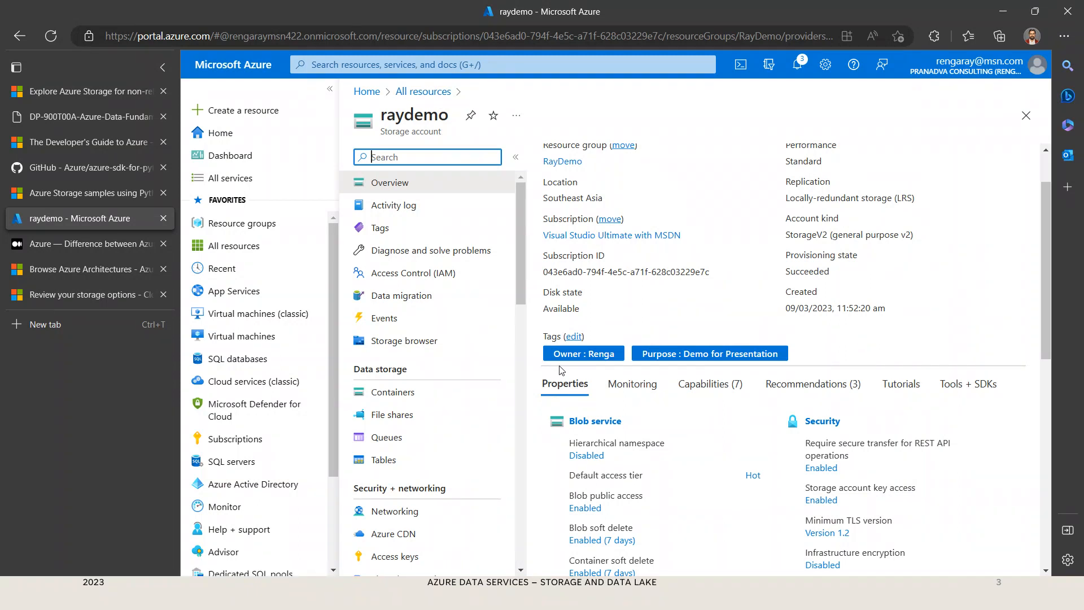
# Step: Reopen the raydemo storage account from all resources and review its blob, file, queue, table, security and networking properties
pyautogui.click(420, 92)
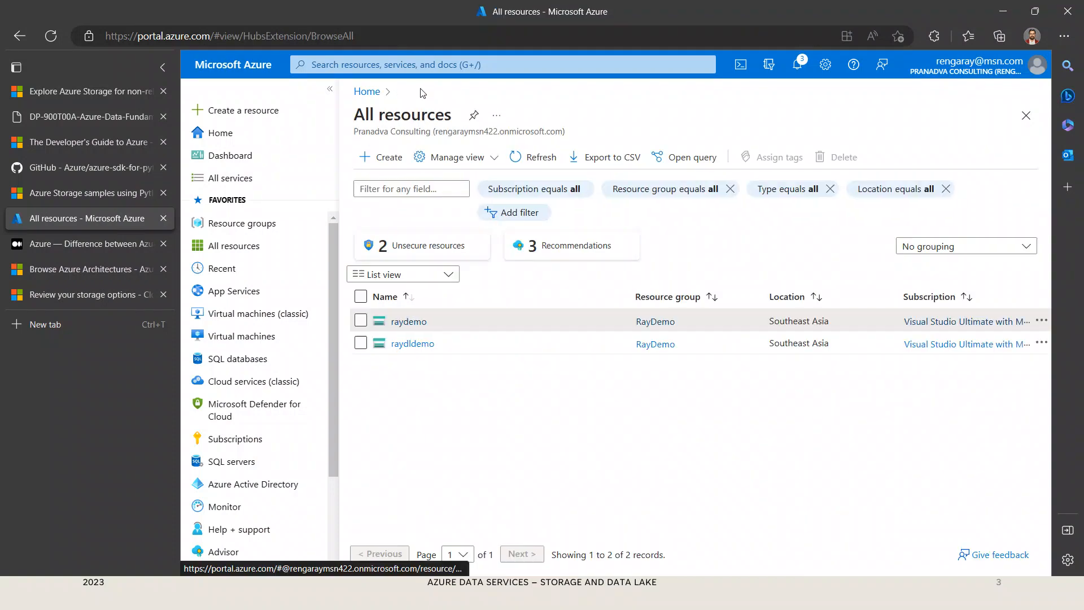
pyautogui.click(407, 321)
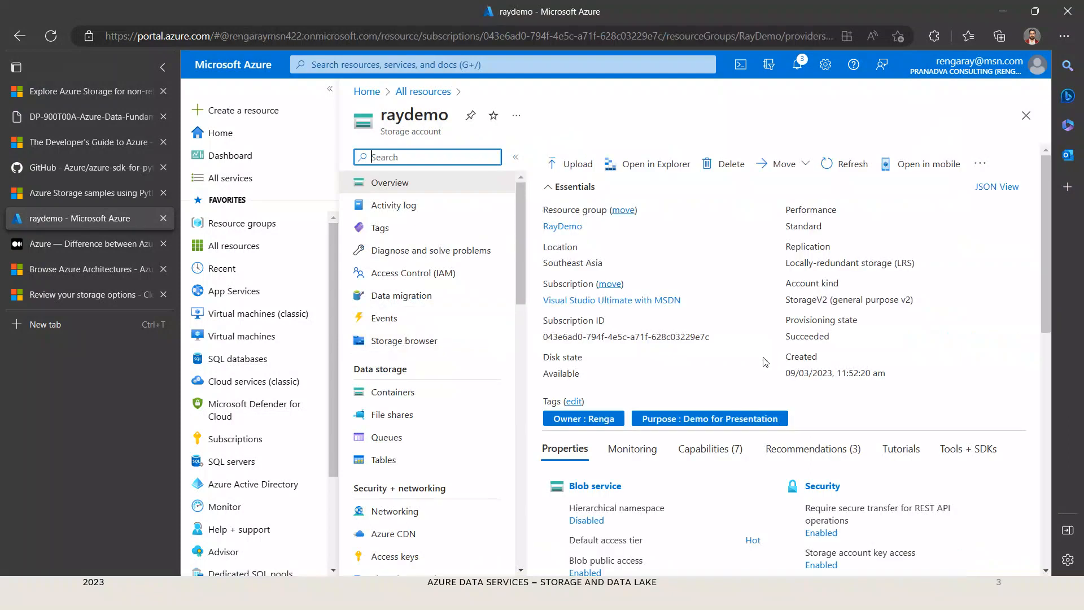
pyautogui.scroll(-5, 773, 504)
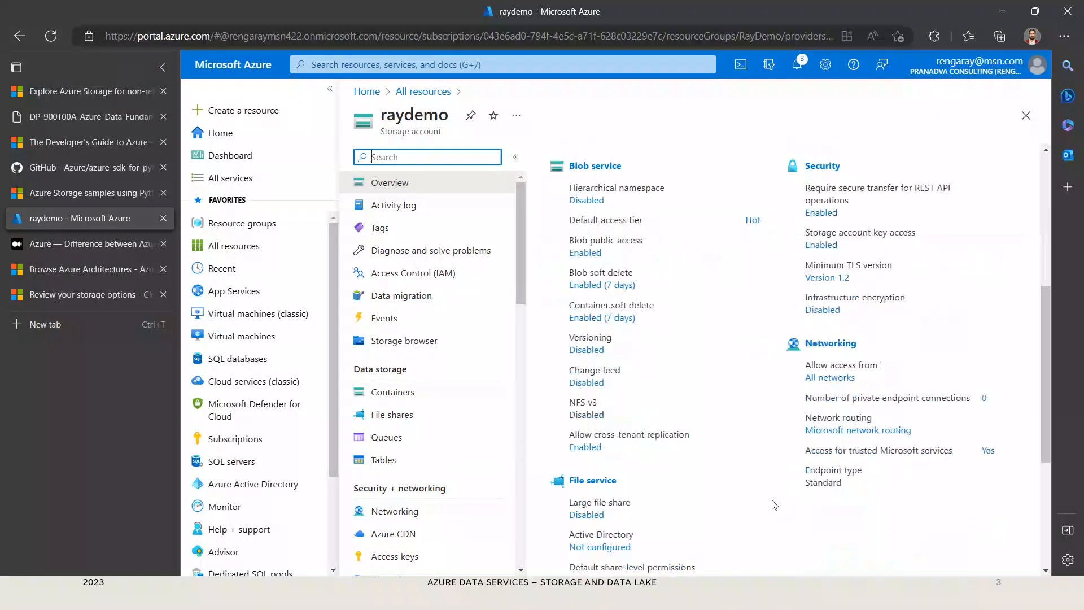
pyautogui.scroll(-4, 773, 504)
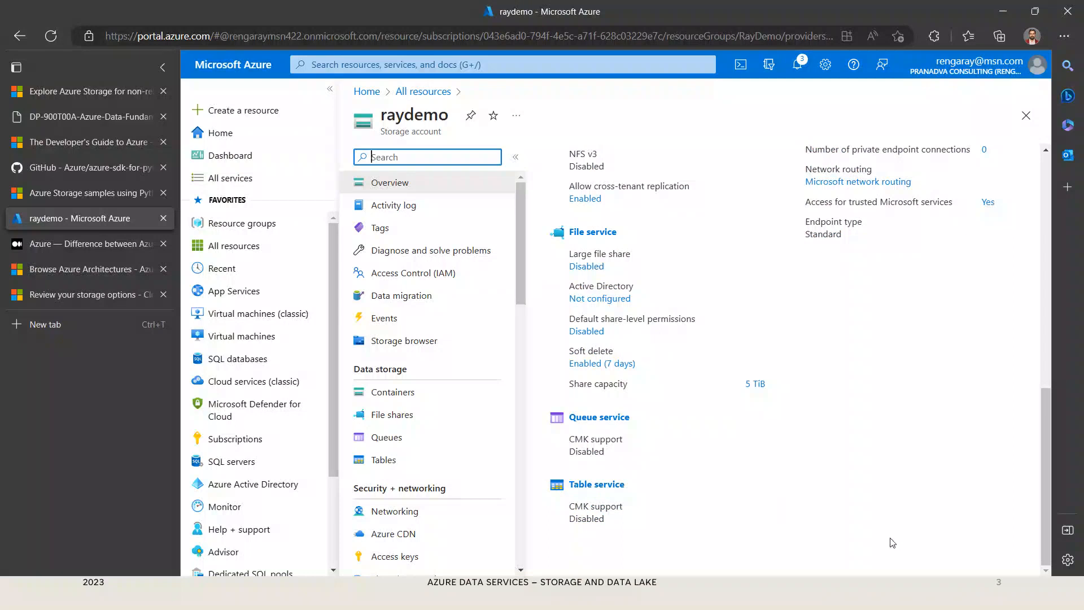
pyautogui.scroll(5, 892, 543)
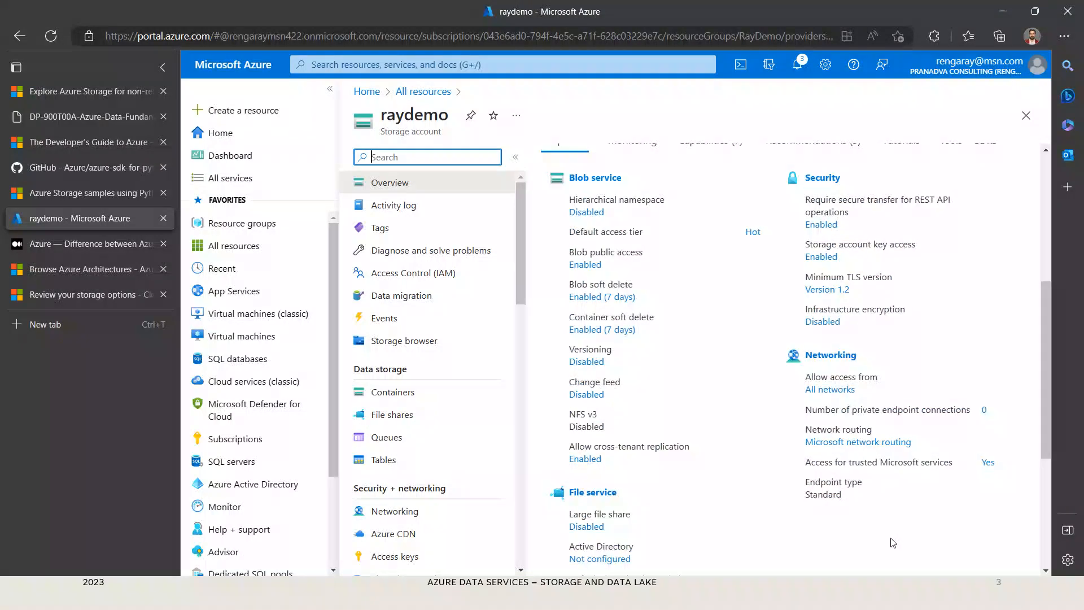
# Step: Open the Data Lake Gen2 upgrade from raydemo's hierarchical namespace property and read all three upgrade steps: review, validation and upgrade
pyautogui.click(601, 217)
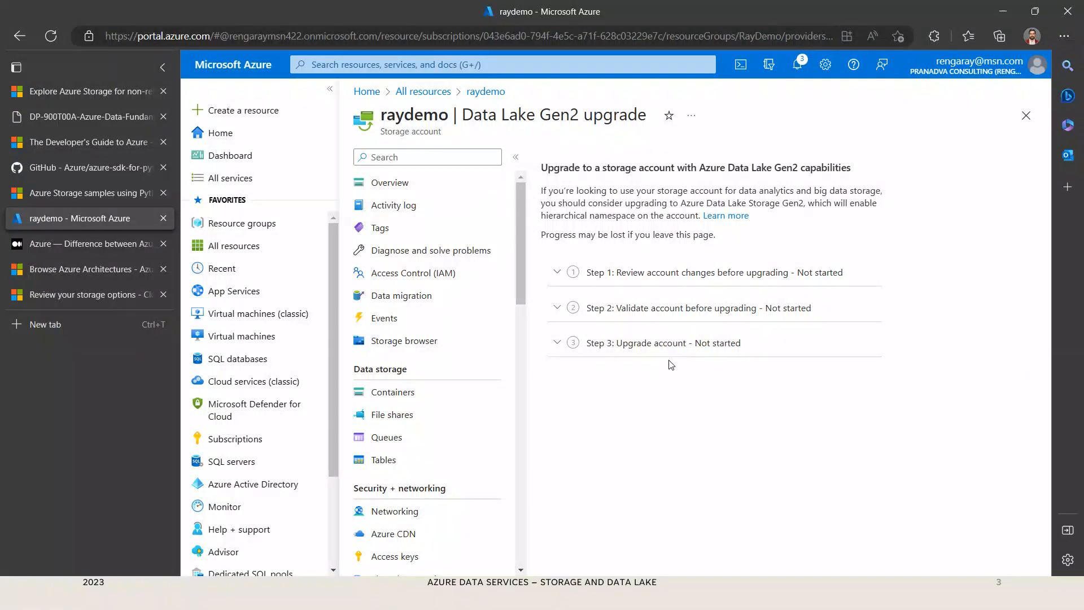
pyautogui.click(564, 273)
pyautogui.click(561, 378)
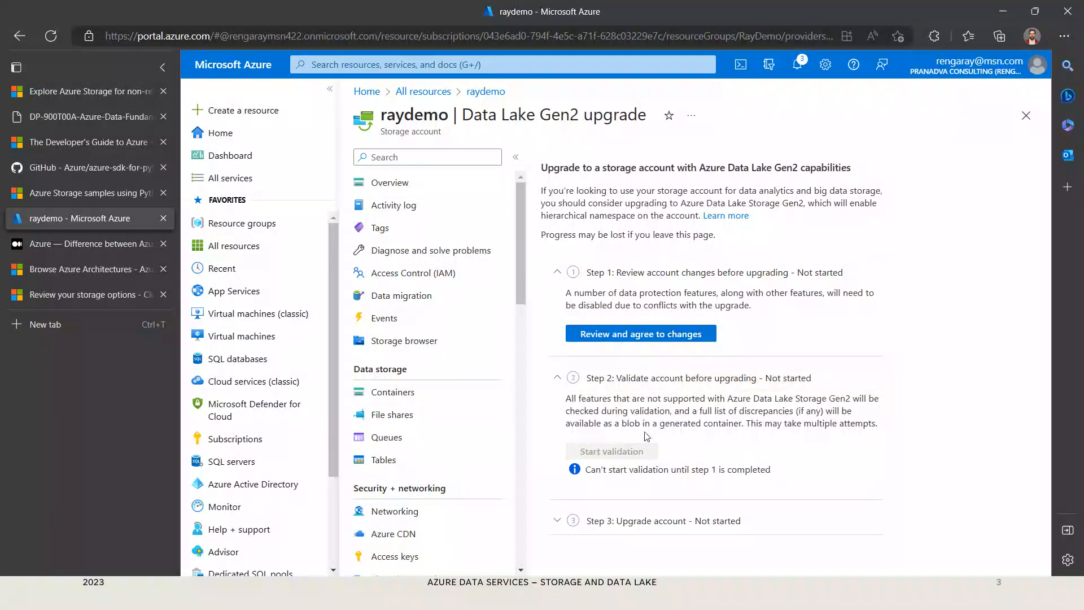
pyautogui.click(565, 521)
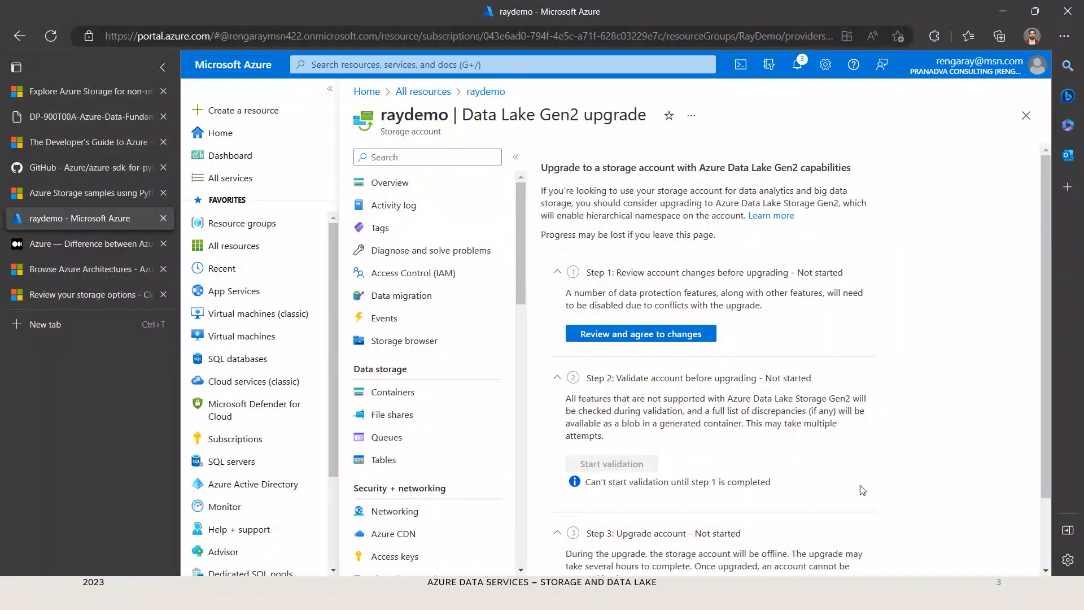
pyautogui.scroll(-2, 861, 490)
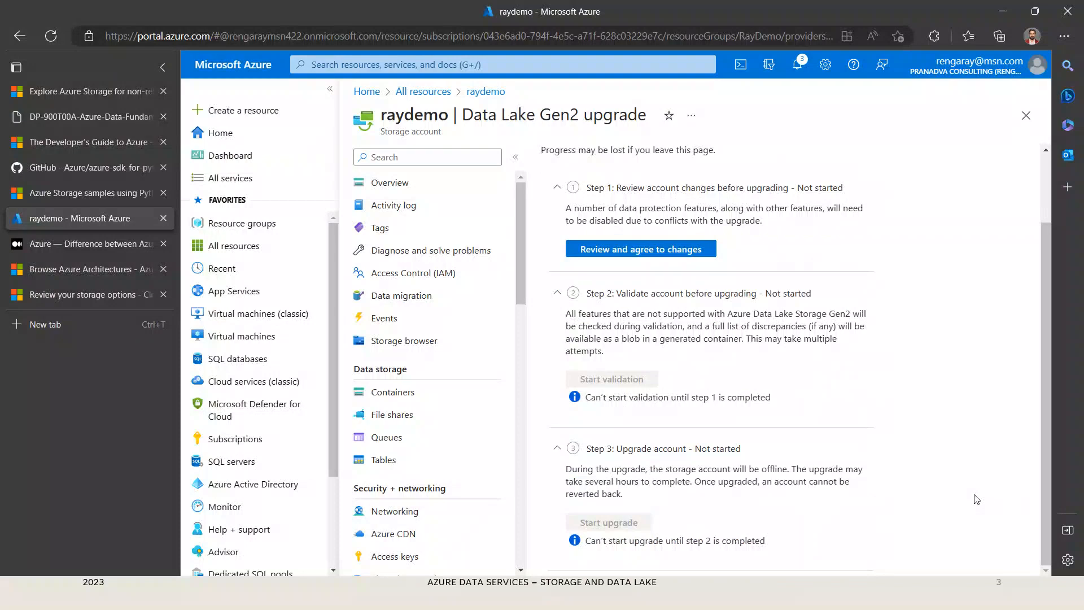
pyautogui.scroll(1, 968, 493)
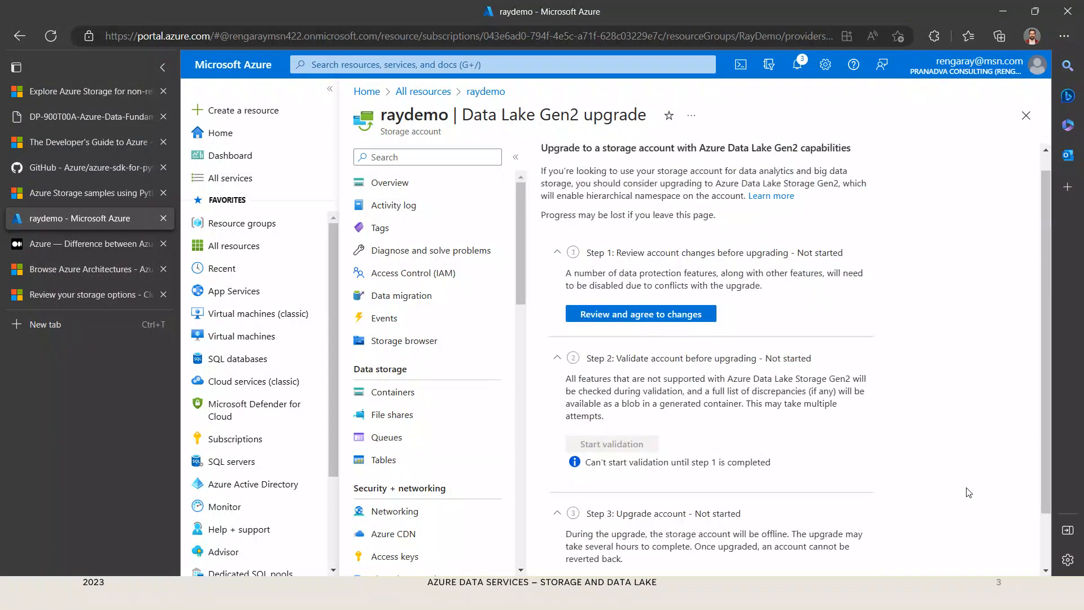
pyautogui.scroll(1, 969, 492)
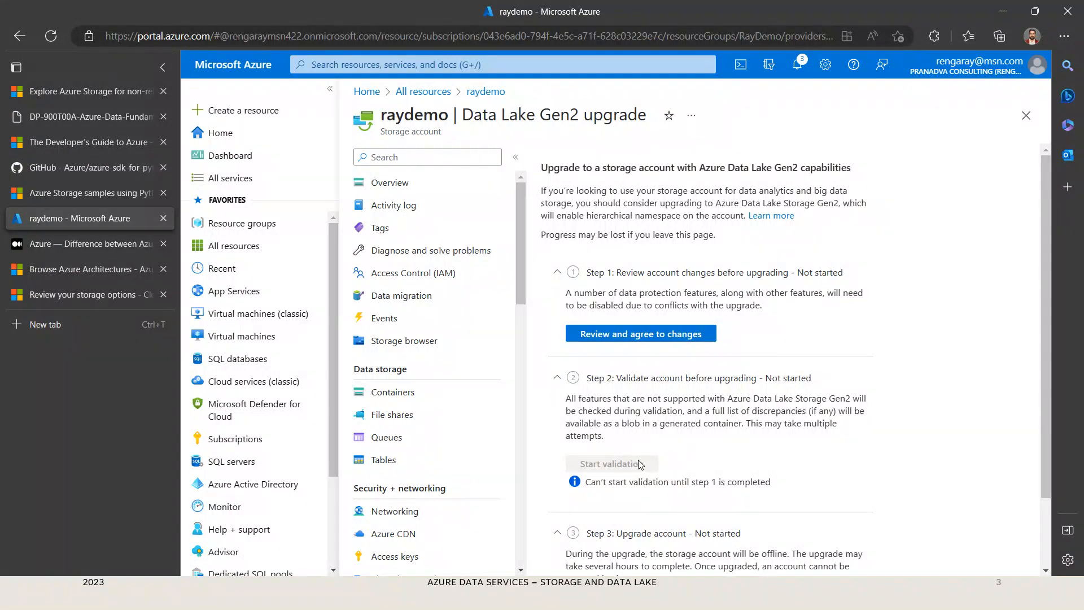
pyautogui.scroll(-2, 885, 448)
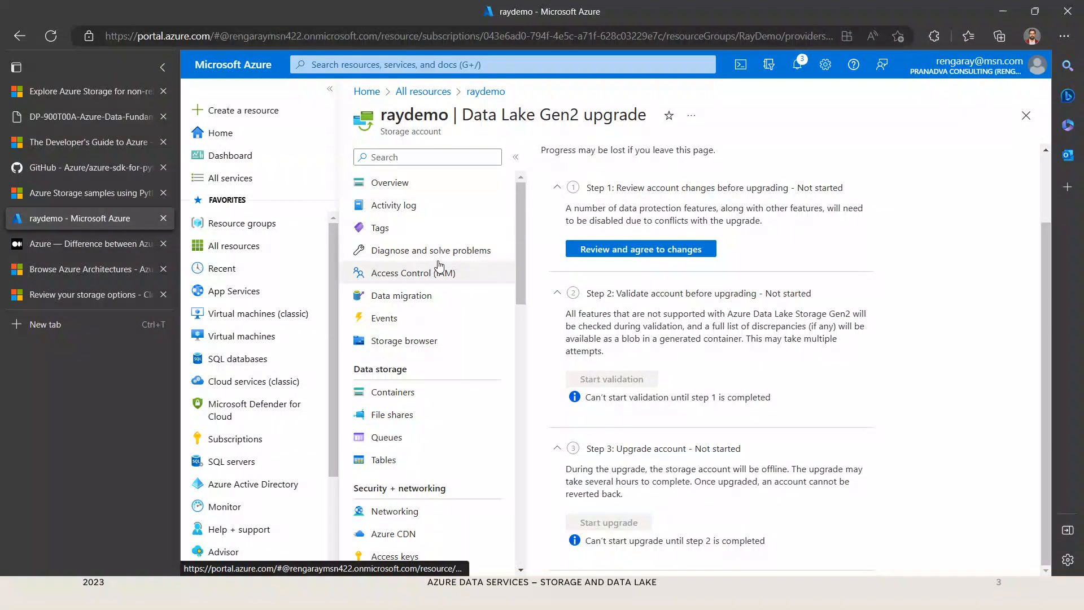
pyautogui.scroll(-3, 442, 209)
pyautogui.scroll(3, 448, 343)
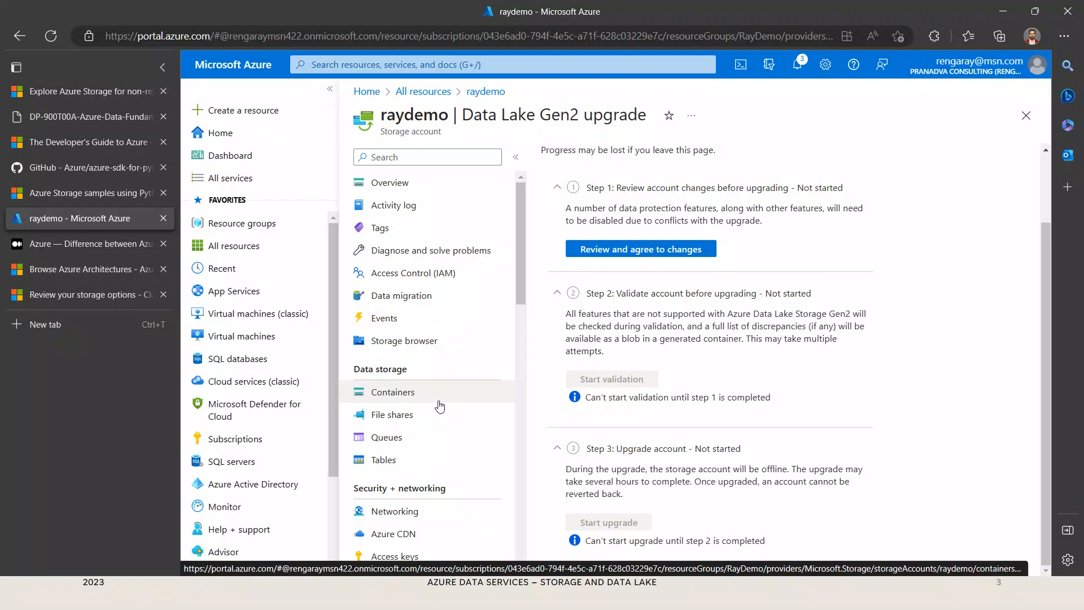
# Step: View raydemo's containers, file shares, queues and tables one after another
pyautogui.click(440, 402)
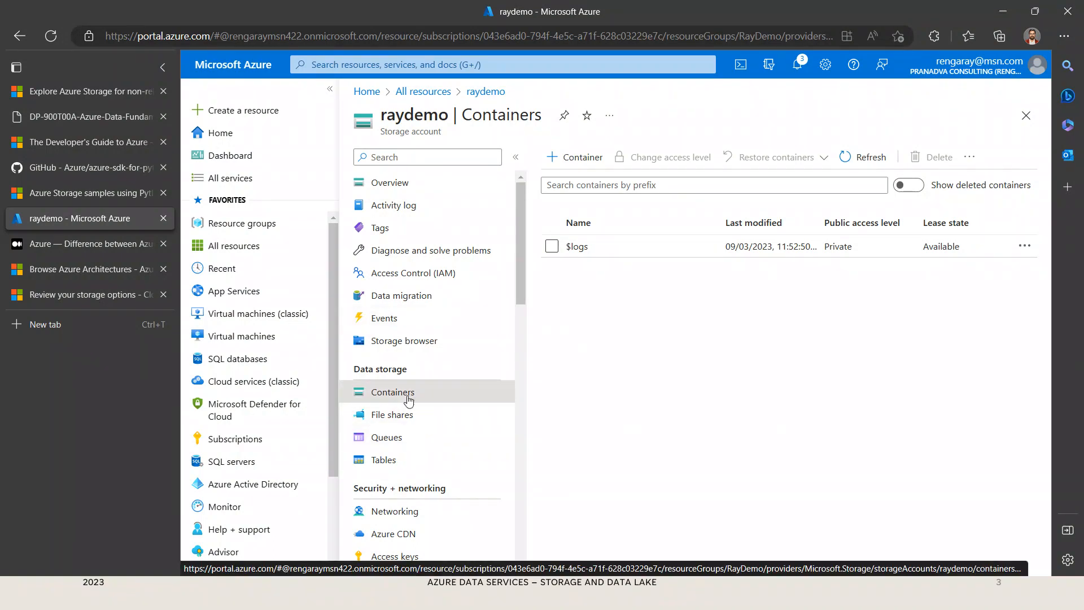
pyautogui.click(411, 426)
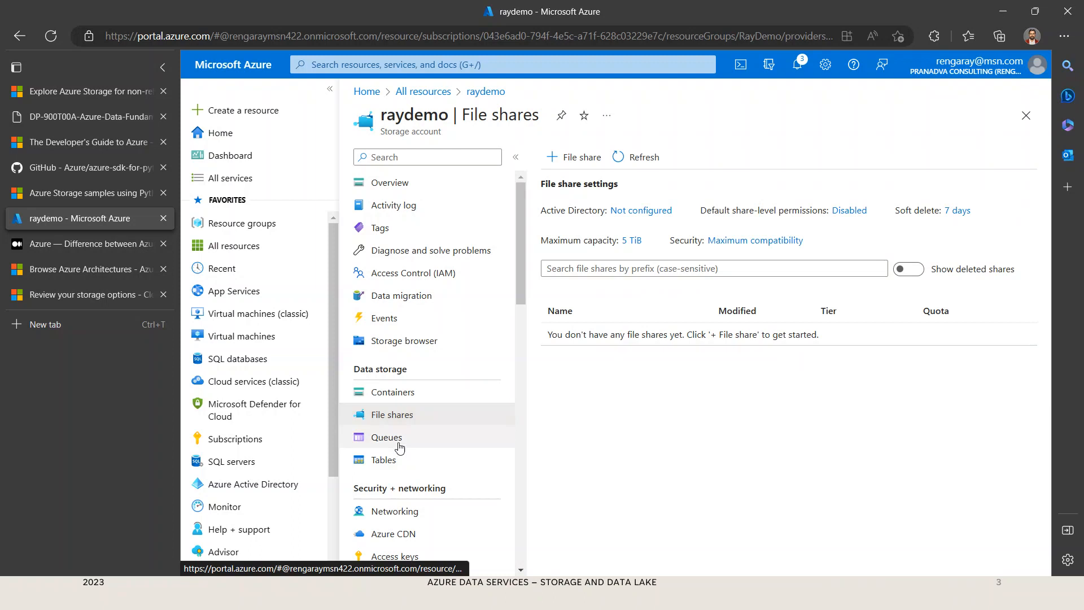
pyautogui.click(400, 440)
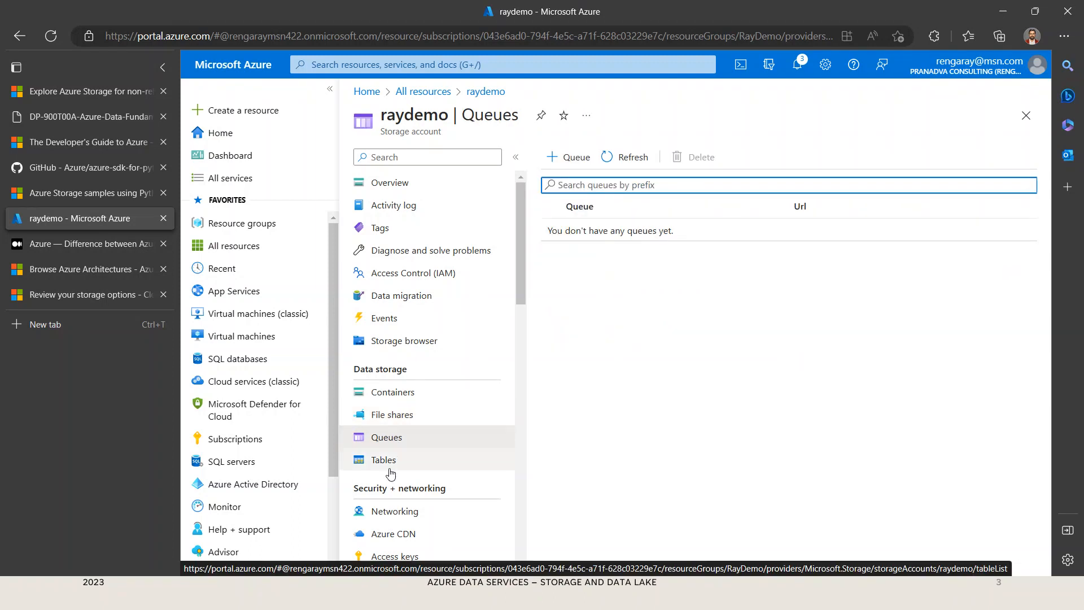
pyautogui.click(389, 461)
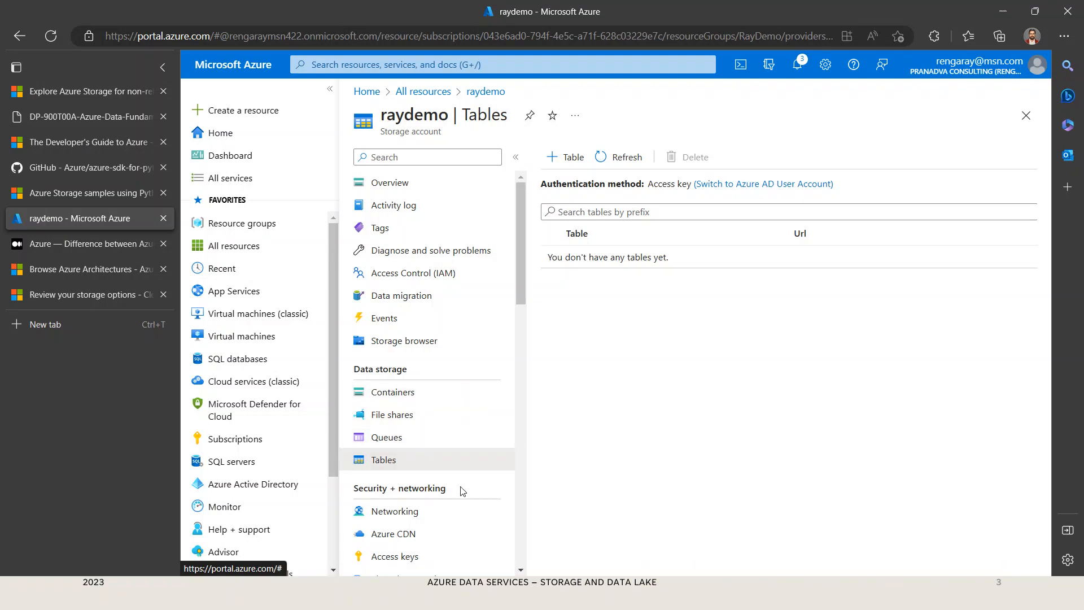
# Step: Look through raydemo's security, data management, settings and monitoring options, and examine its access keys page
pyautogui.scroll(-4, 463, 491)
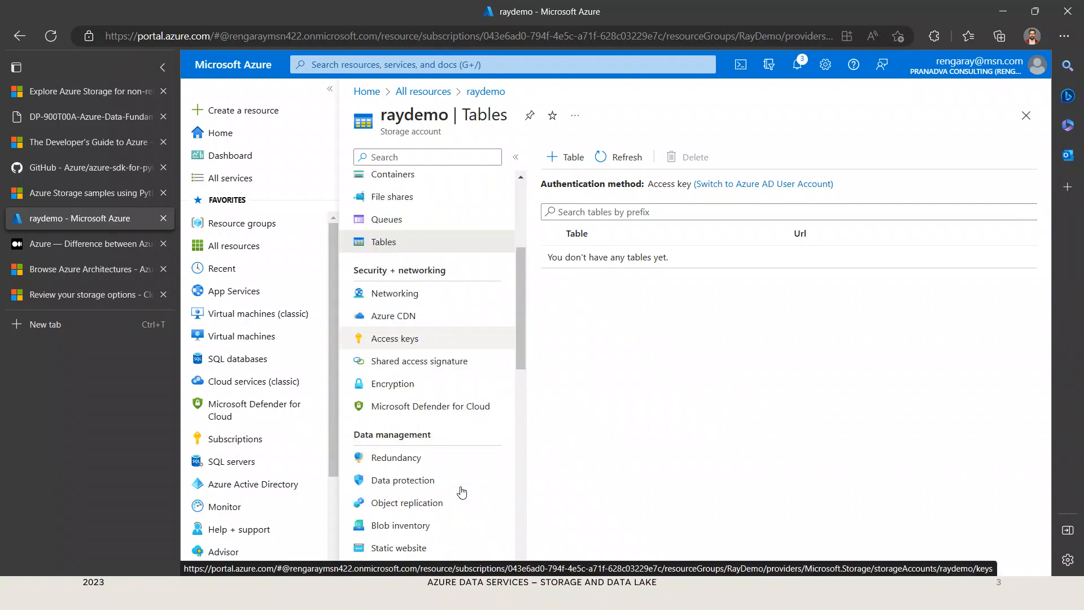
pyautogui.scroll(-2, 462, 492)
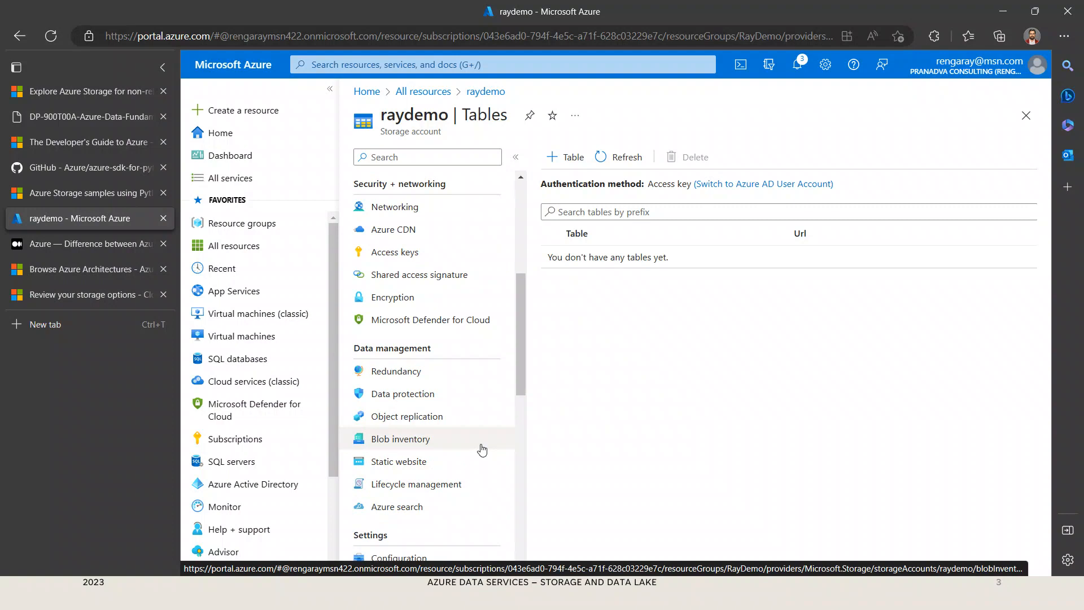
pyautogui.scroll(-3, 482, 450)
pyautogui.scroll(-2, 472, 485)
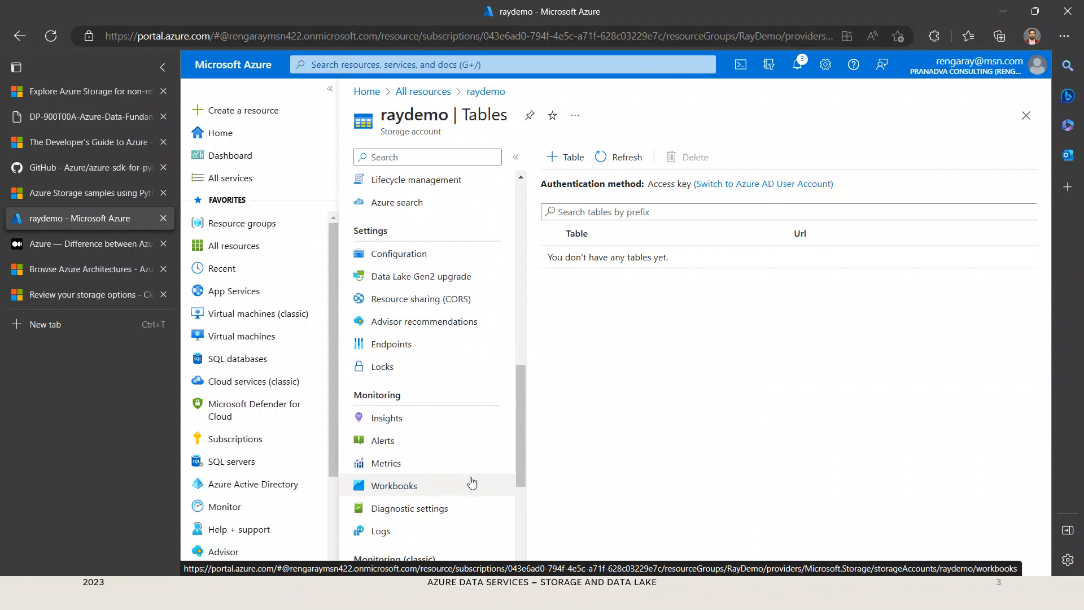
pyautogui.scroll(6, 472, 483)
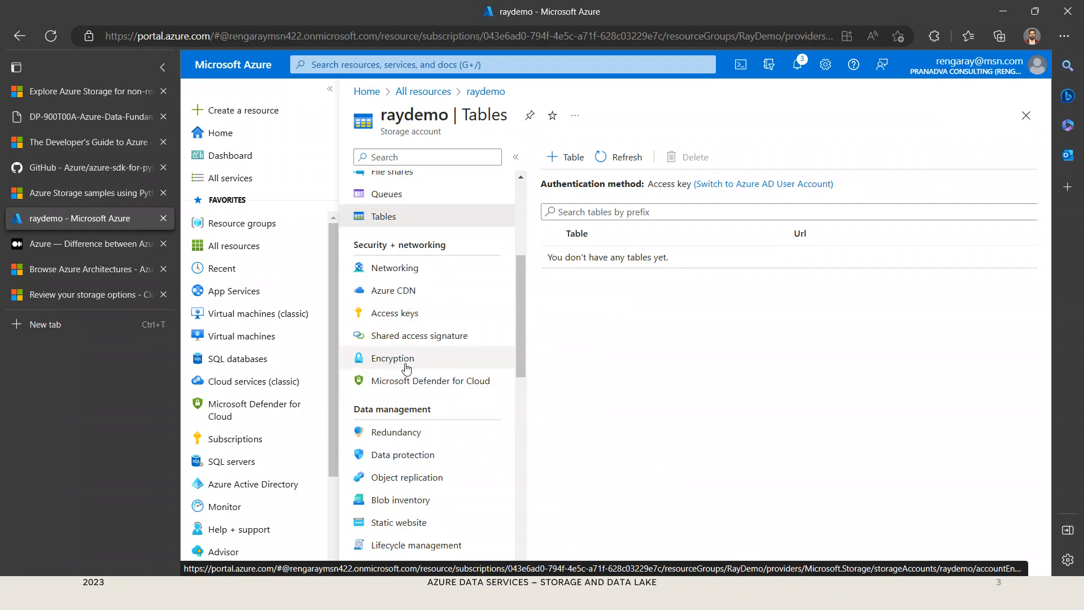
pyautogui.click(408, 326)
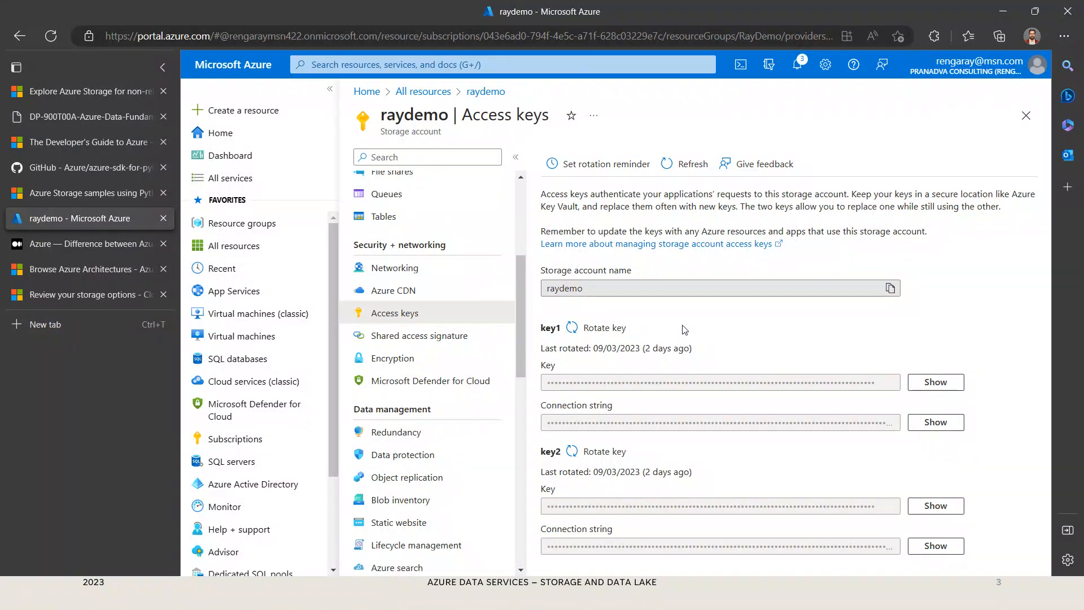
pyautogui.moveTo(582, 292); pyautogui.dragTo(518, 289)
pyautogui.click(962, 291)
# Step: Examine raydemo's shared access signature options, including allowed services, permissions, expiry and protocols, and compare them with the access keys
pyautogui.click(427, 341)
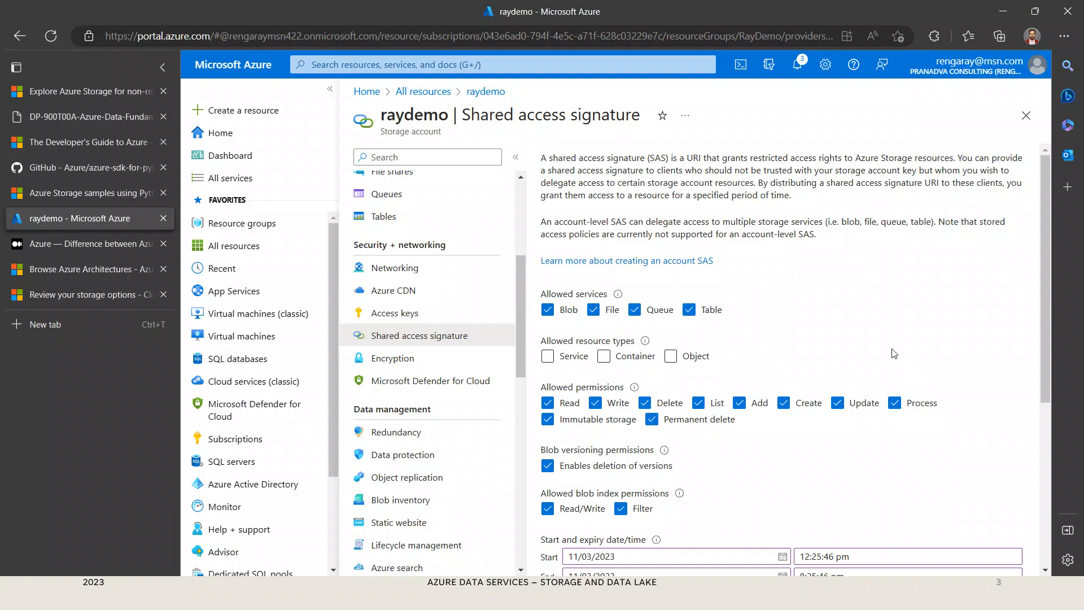
pyautogui.scroll(-5, 898, 364)
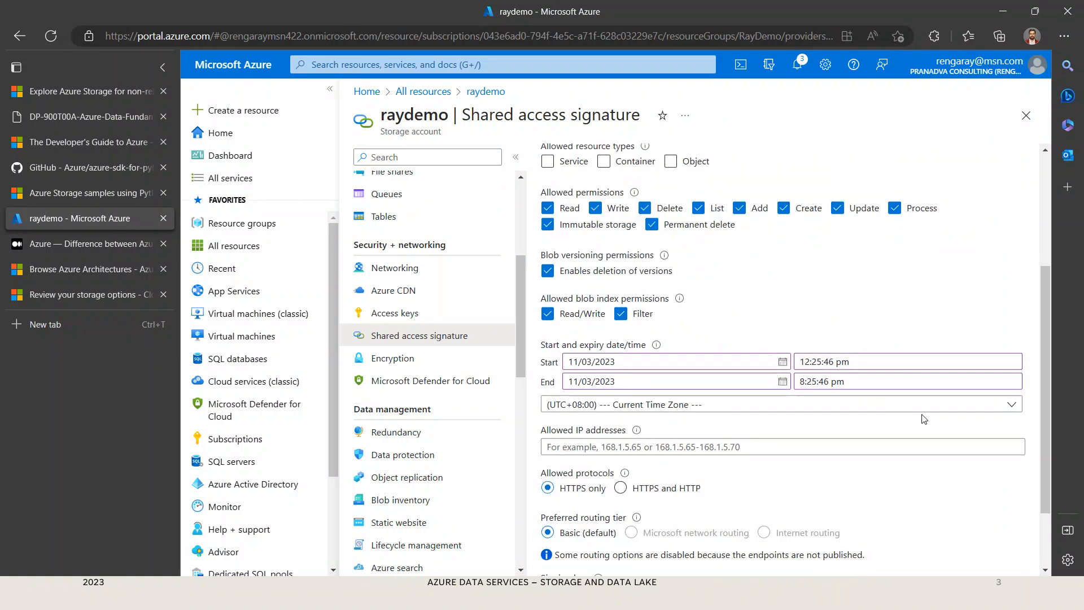
pyautogui.scroll(5, 917, 511)
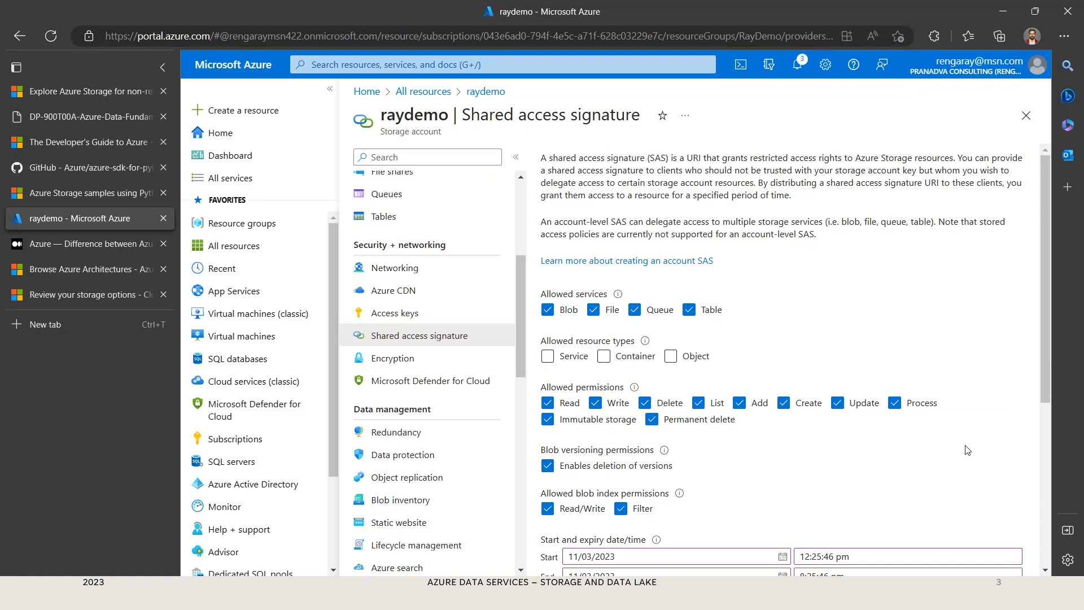
pyautogui.scroll(-1, 967, 450)
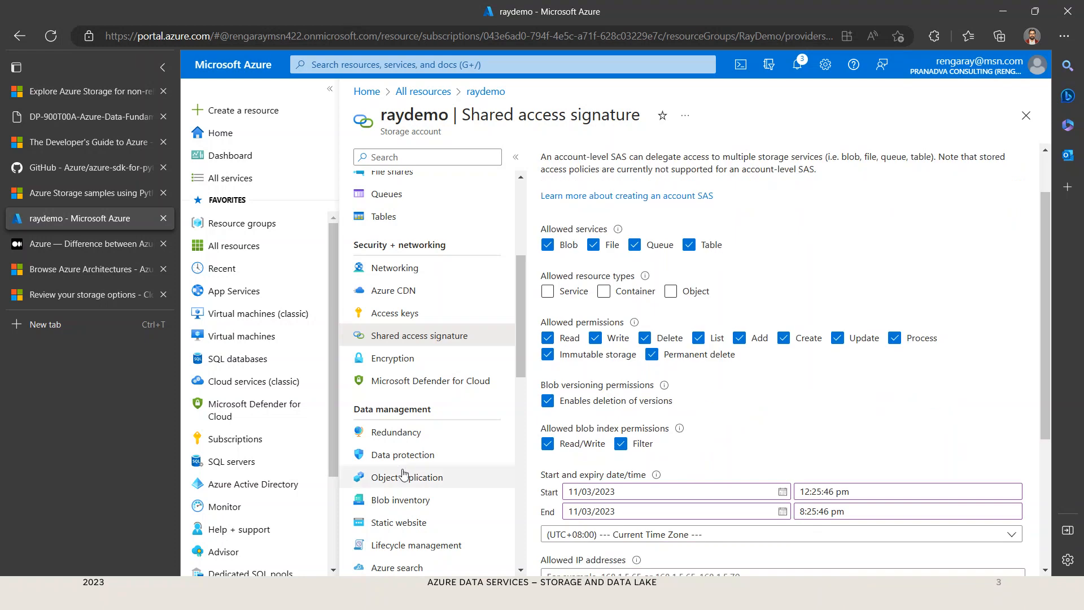
pyautogui.scroll(-1, 478, 457)
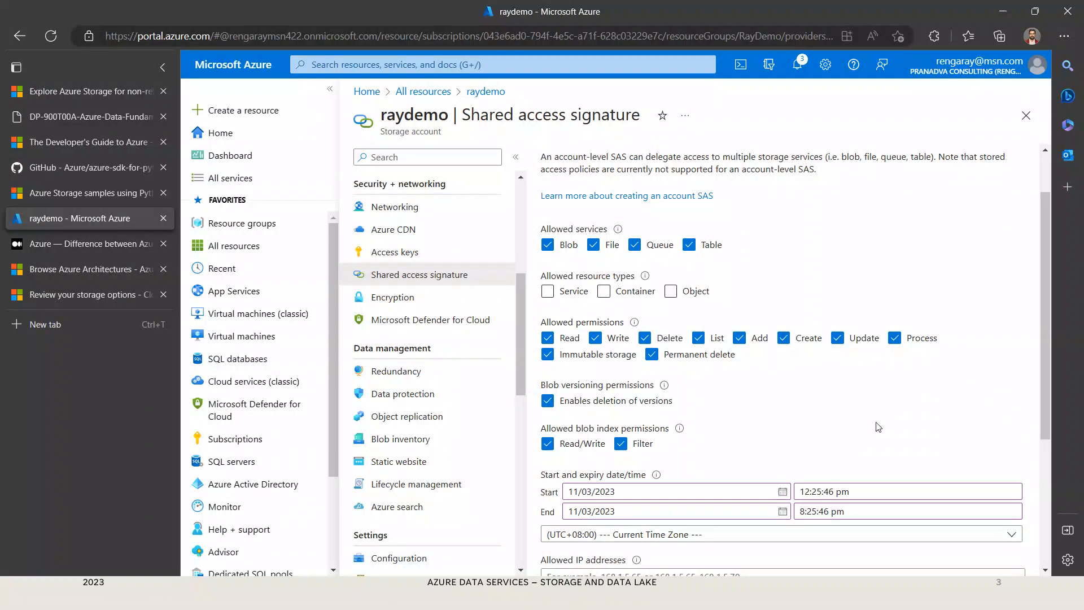
pyautogui.scroll(-3, 847, 440)
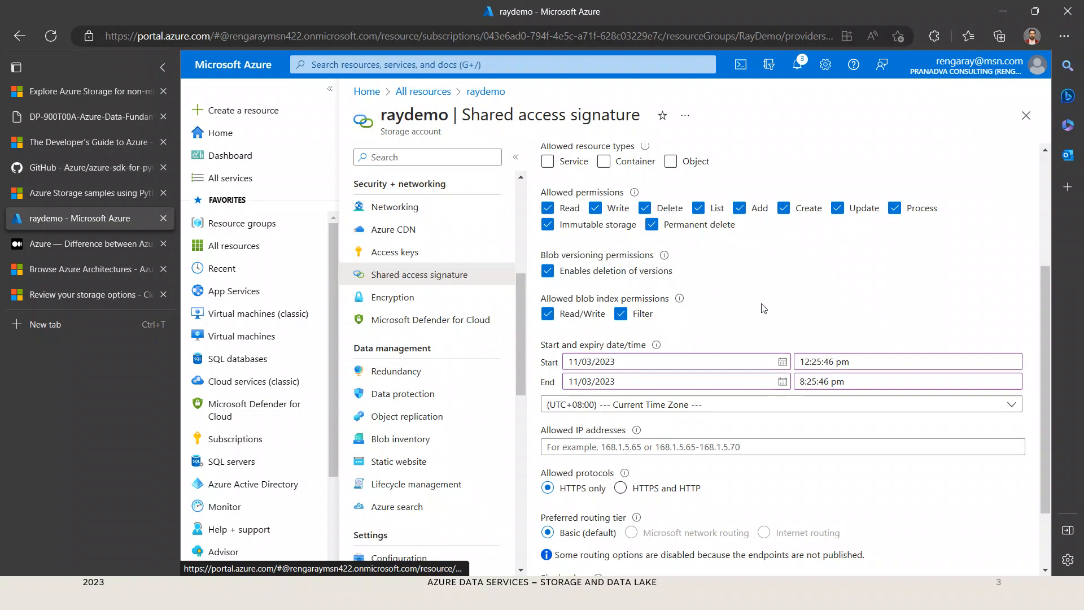
pyautogui.scroll(2, 768, 307)
pyautogui.scroll(1, 768, 308)
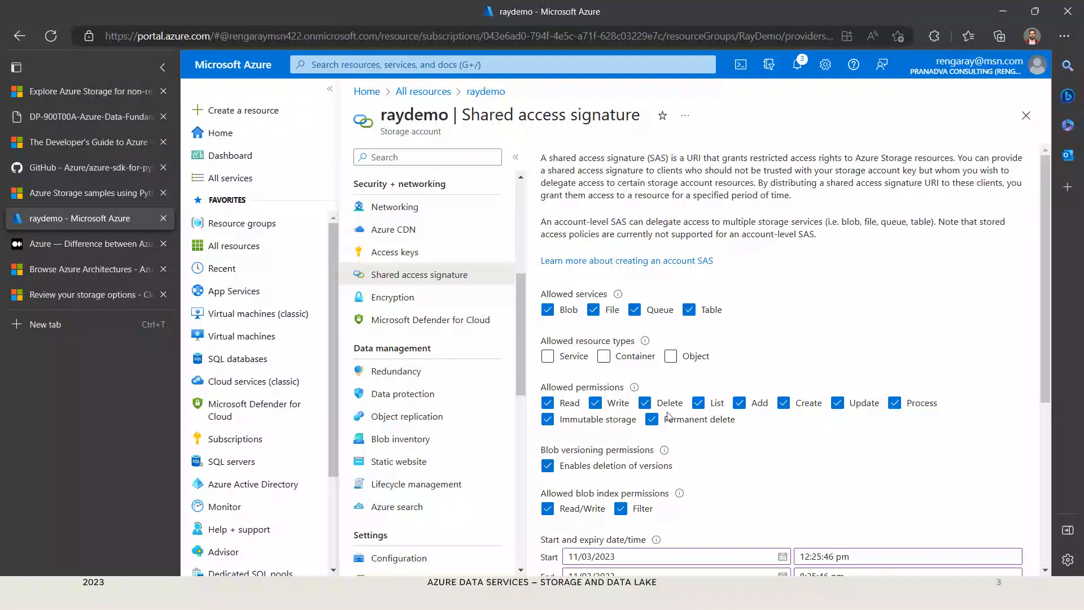
pyautogui.click(423, 253)
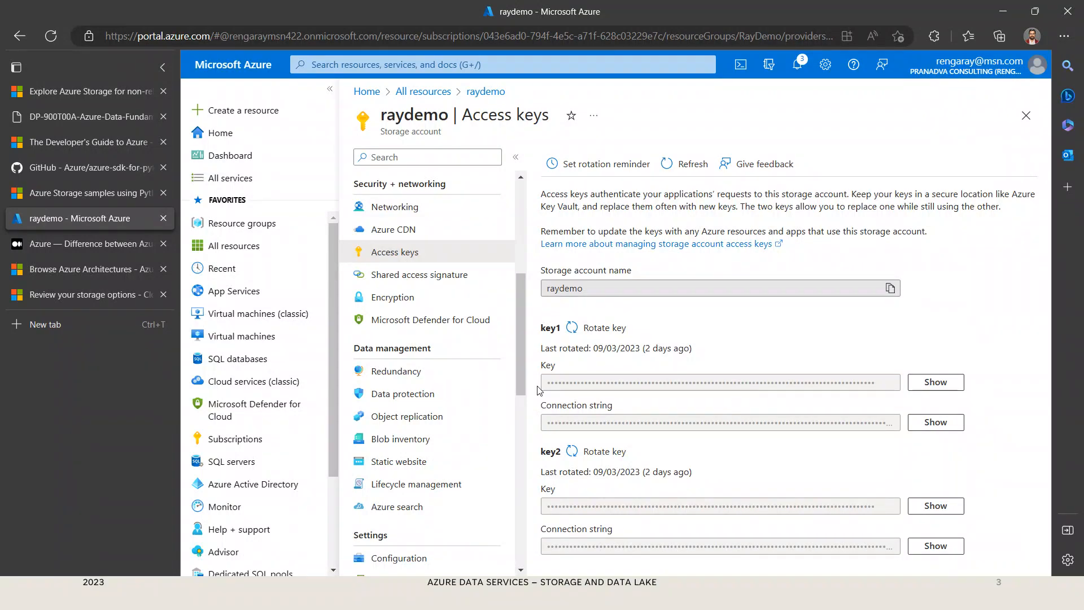
pyautogui.click(443, 282)
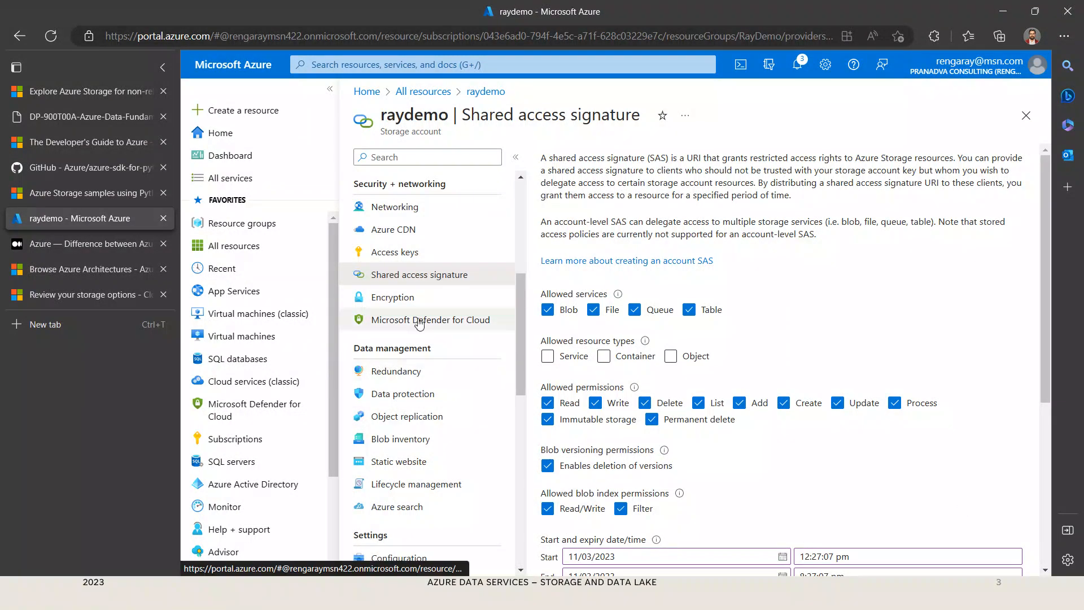
# Step: Leave raydemo and open the raydldemo storage account from all resources
pyautogui.click(484, 96)
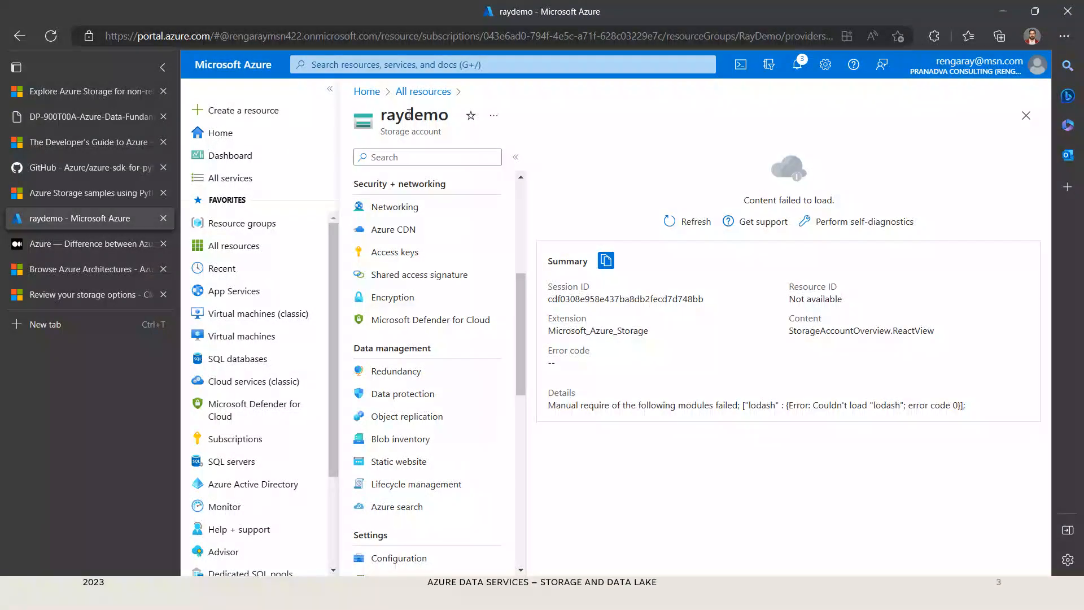
pyautogui.click(420, 92)
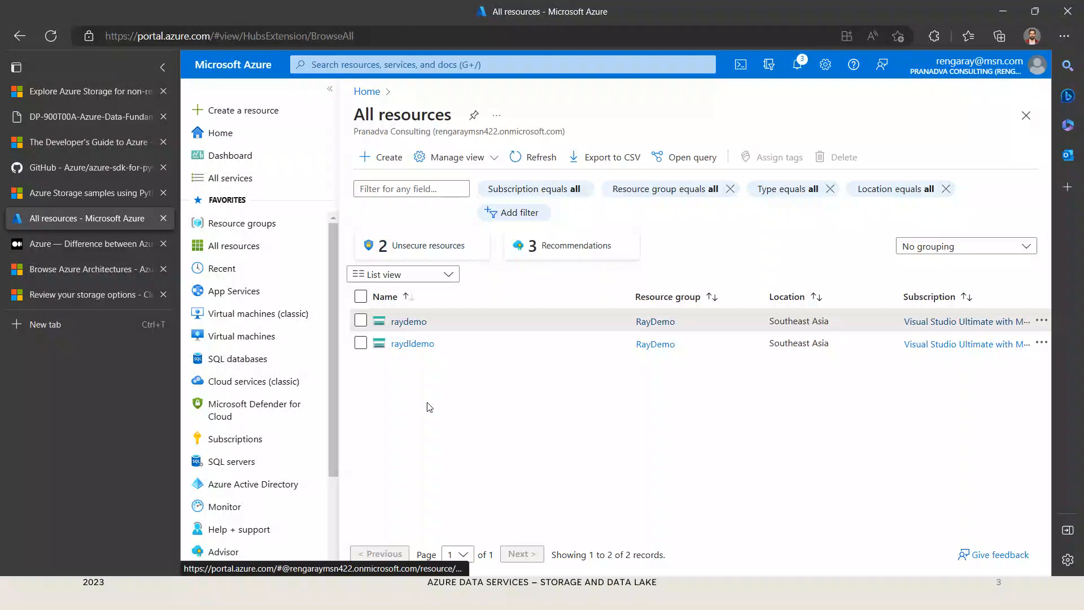
pyautogui.click(412, 344)
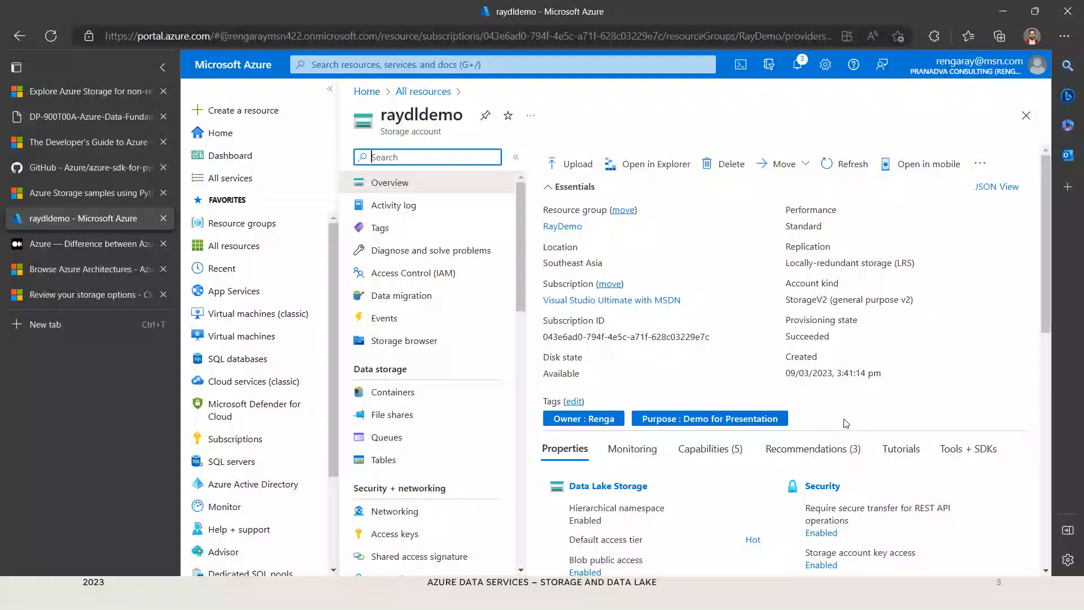
# Step: Check your own role assignments in raydldemo's access control, close them, and return to the presentation slide
pyautogui.click(426, 273)
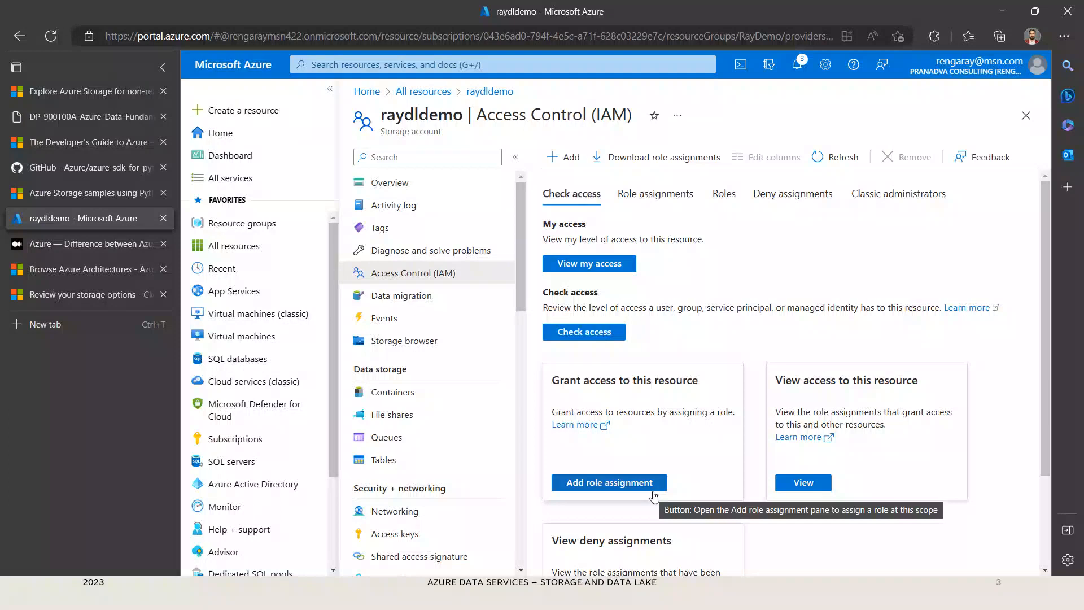
pyautogui.click(588, 270)
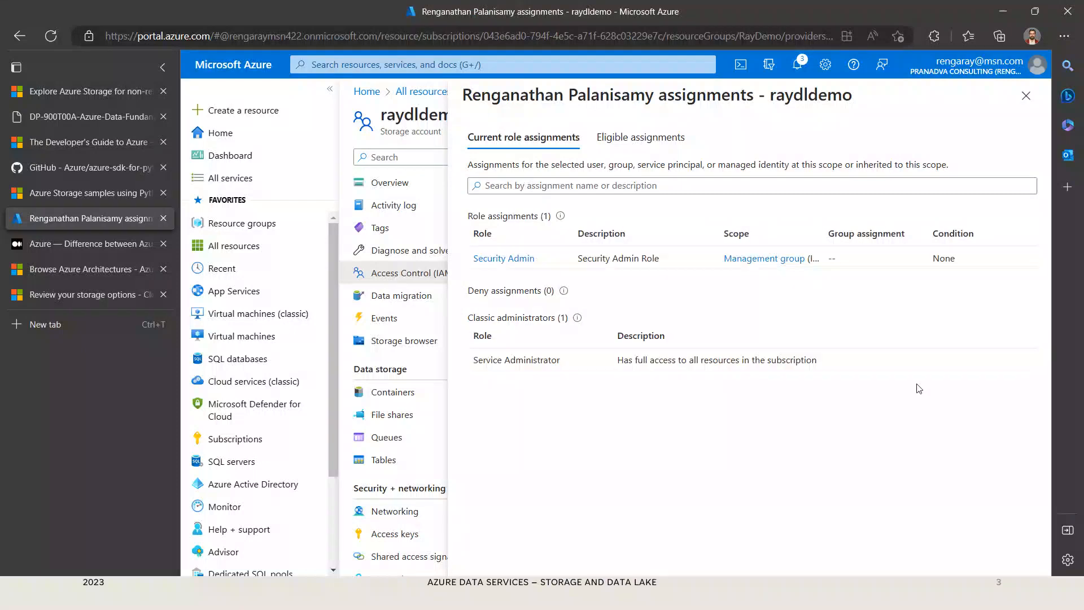
pyautogui.click(1026, 96)
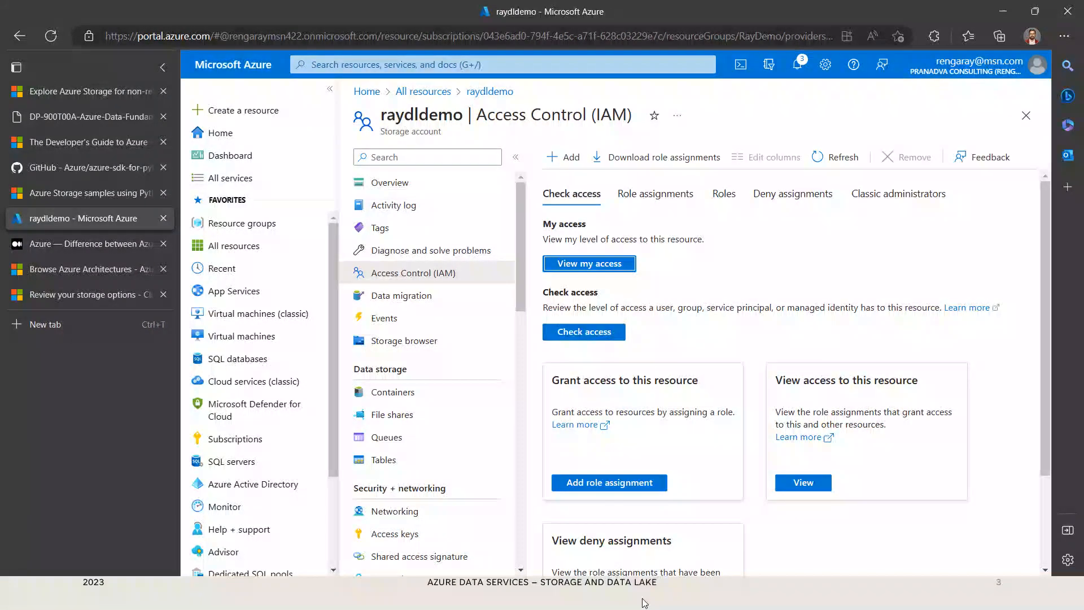
pyautogui.click(657, 585)
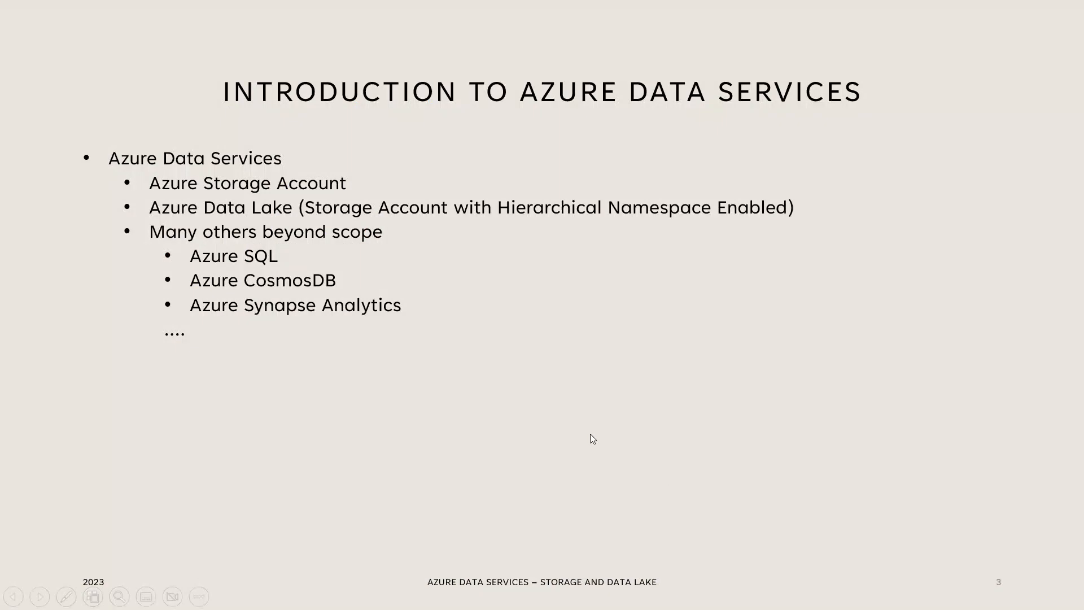